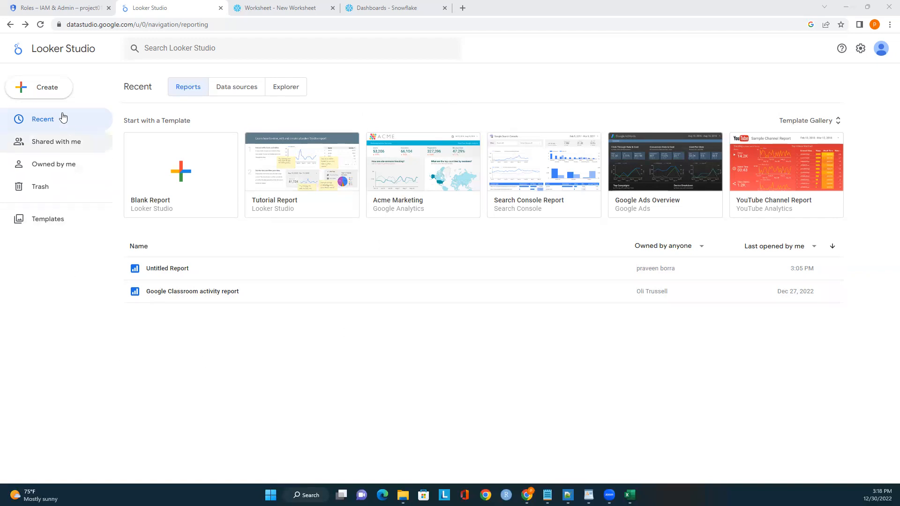
Step: Create a new report and browse the available Google and partner data connectors
left_click(49, 91)
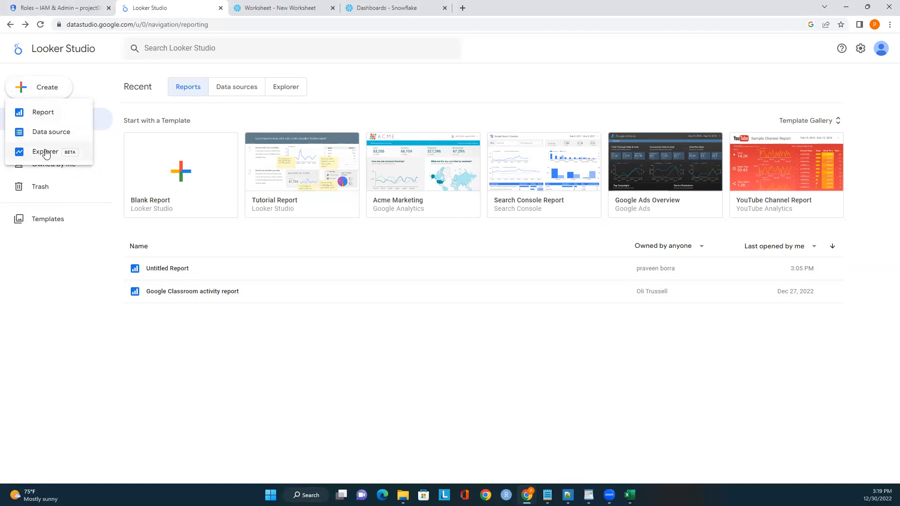
left_click(44, 115)
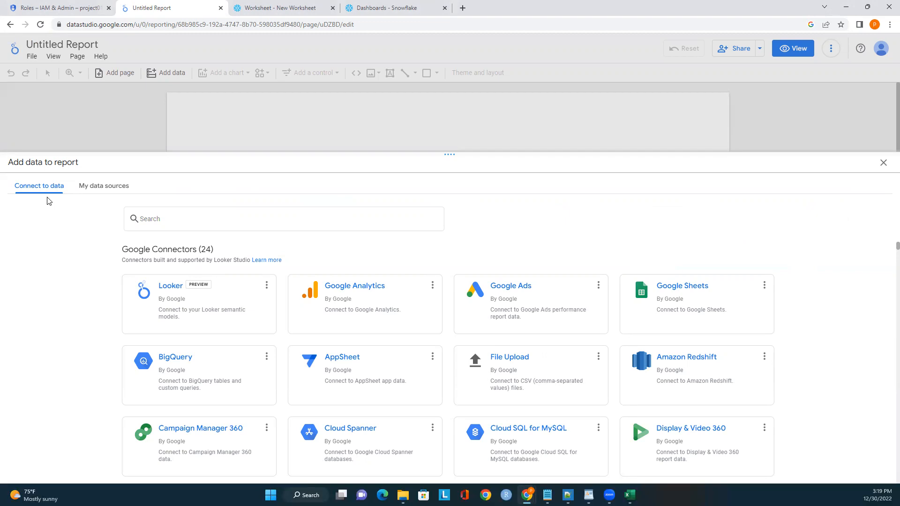
left_click(130, 219)
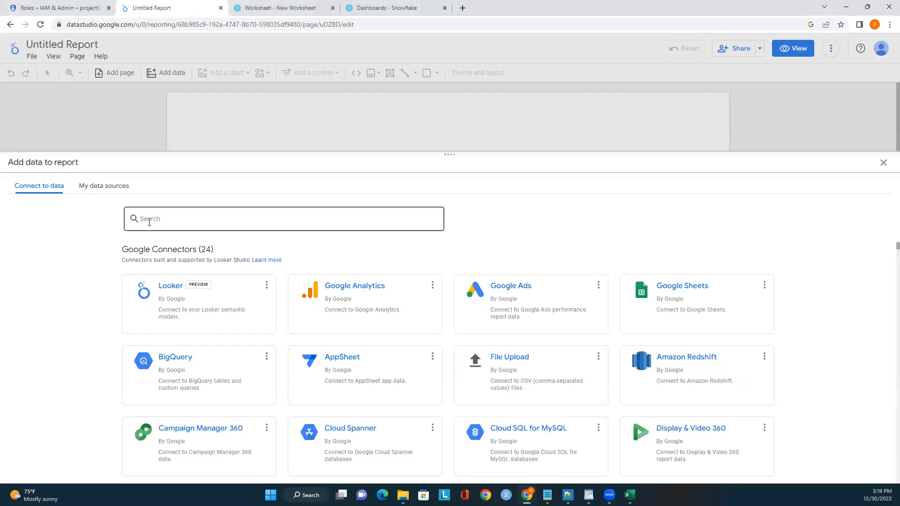
left_click(154, 218)
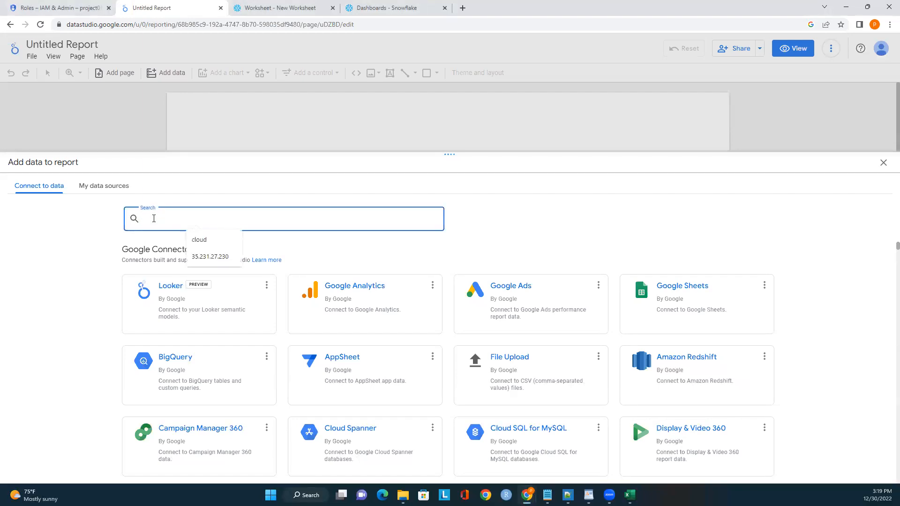
left_click(99, 252)
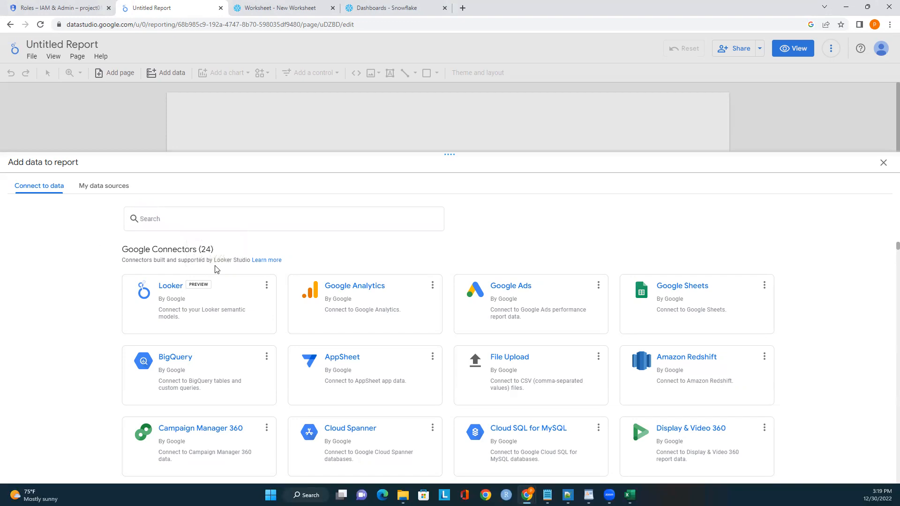
scroll(221, 266, "down", 8)
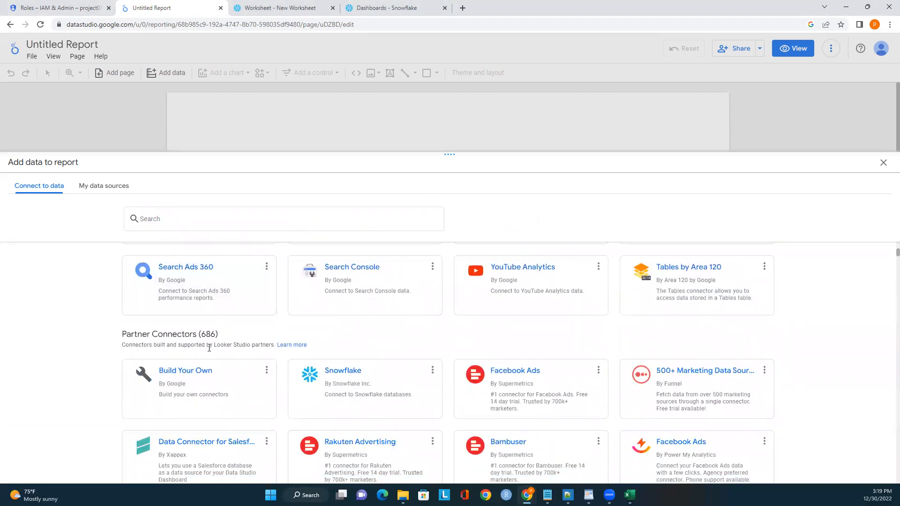
scroll(248, 340, "up", 6)
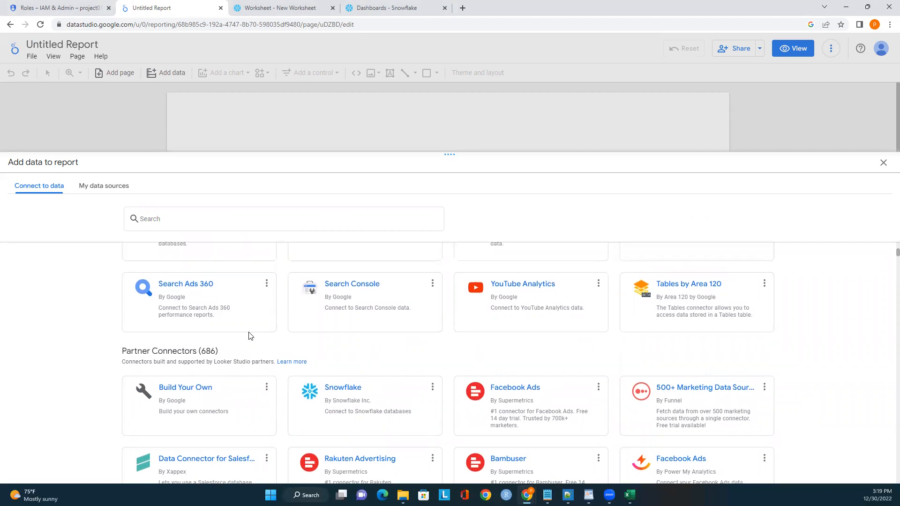
Step: Search the data connectors for "snow" and select the Snowflake connector by Snowflake Inc
left_click(210, 220)
type("snofale")
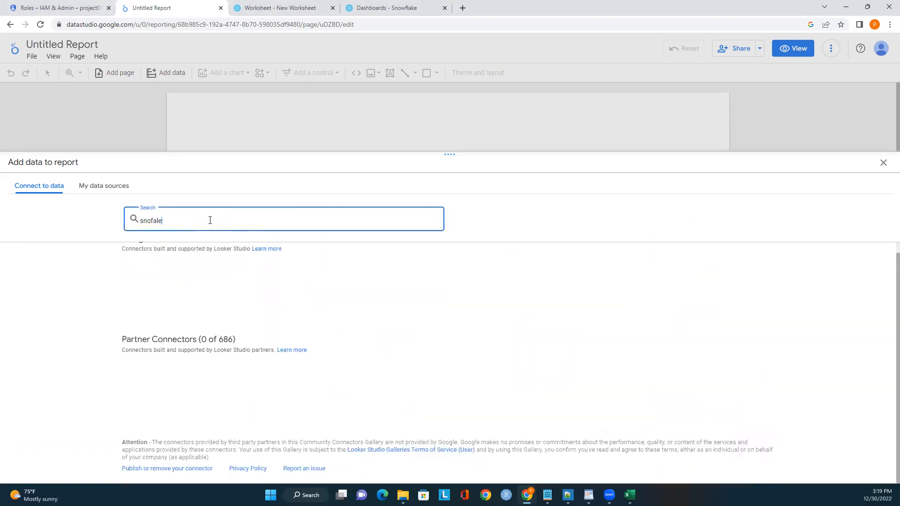
key("BackSpace")
key("BackSpace")
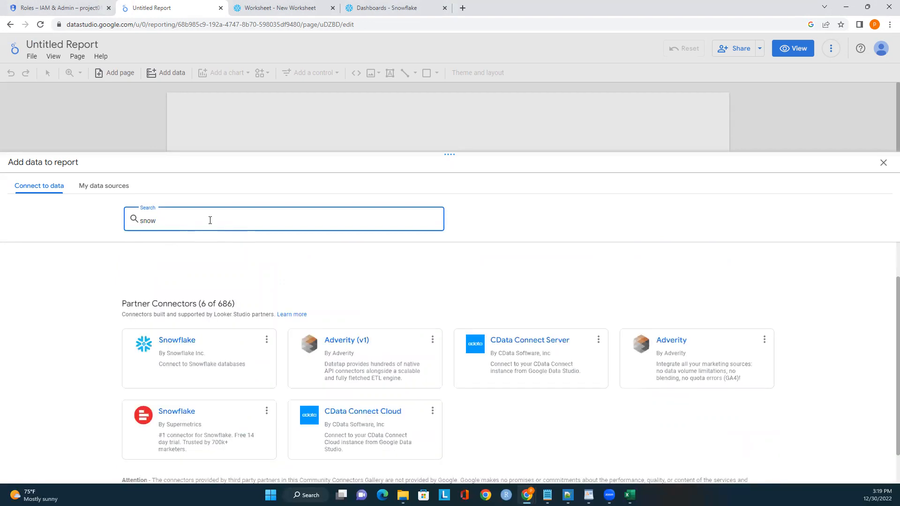
left_click(181, 341)
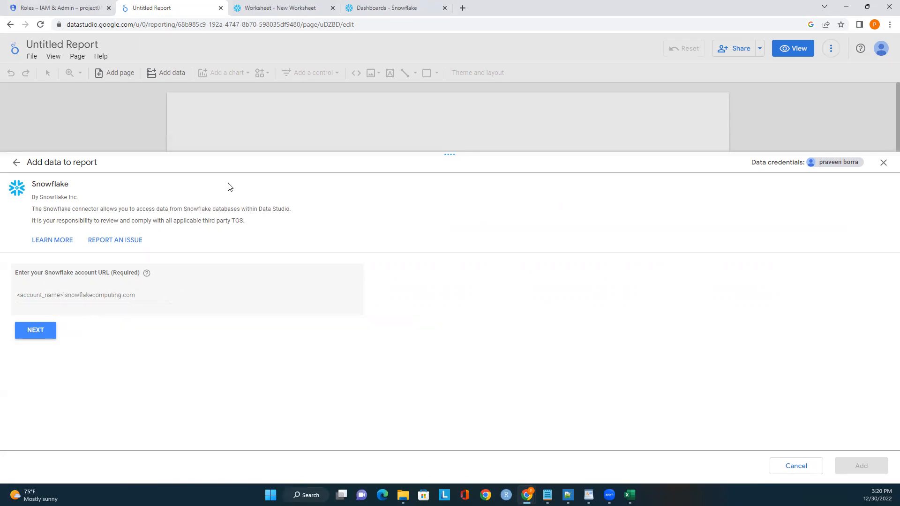
left_click(264, 5)
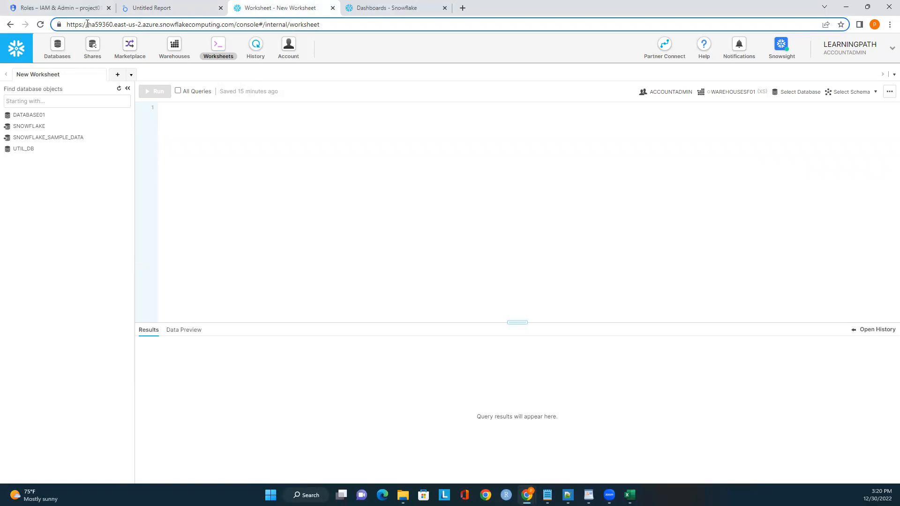
left_click_drag(89, 24, 234, 26)
key("ctrl+c")
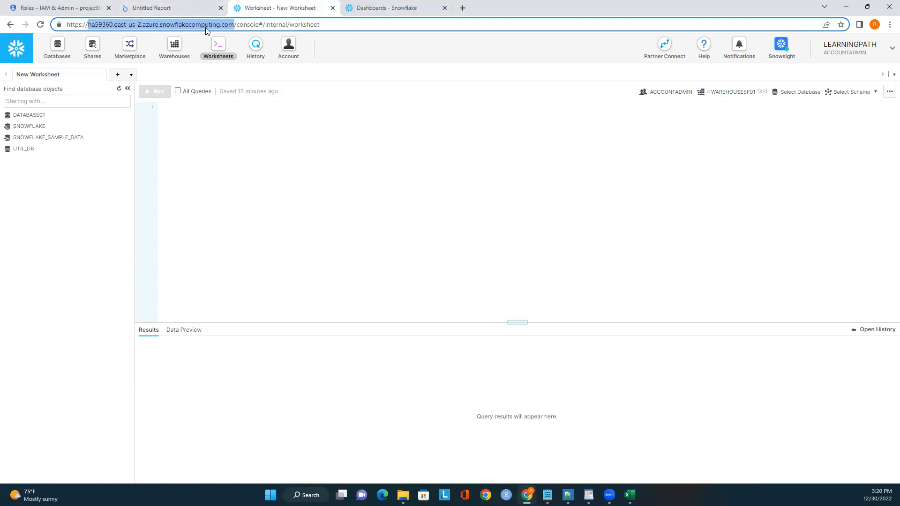
left_click(163, 7)
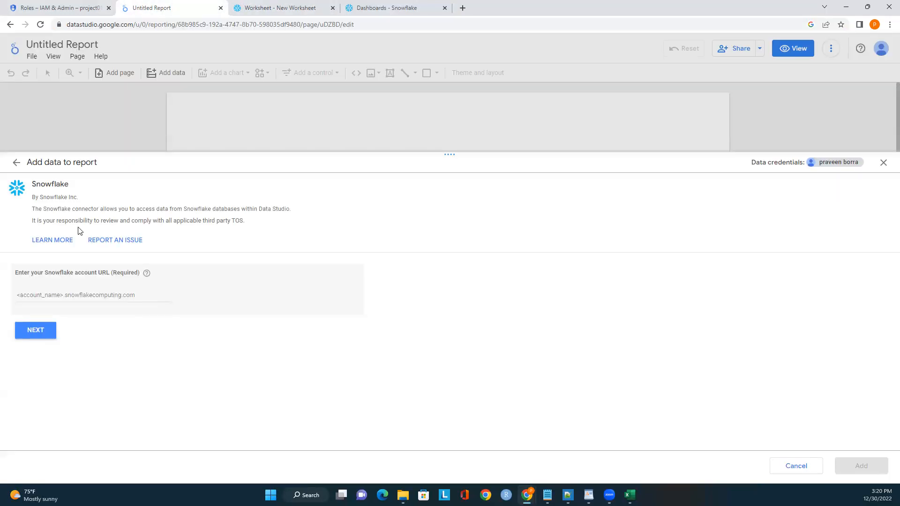
left_click(63, 296)
key("ctrl+v")
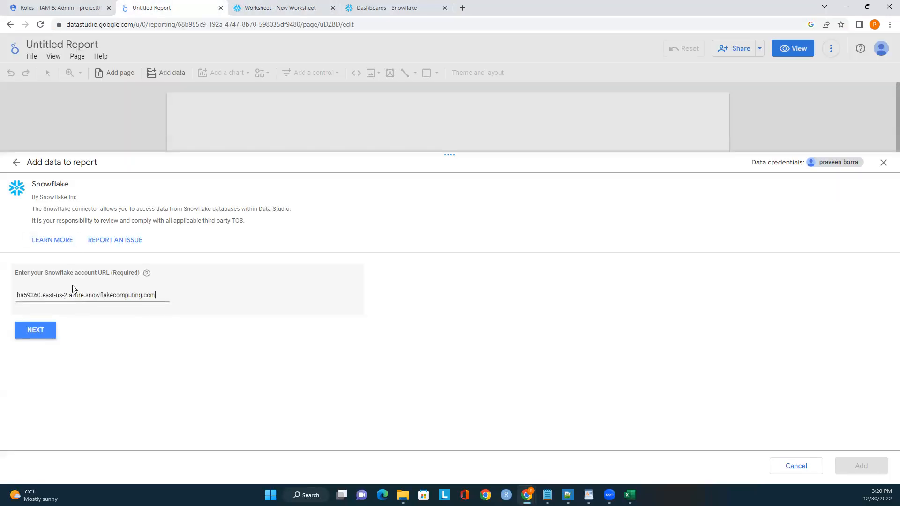
left_click(36, 336)
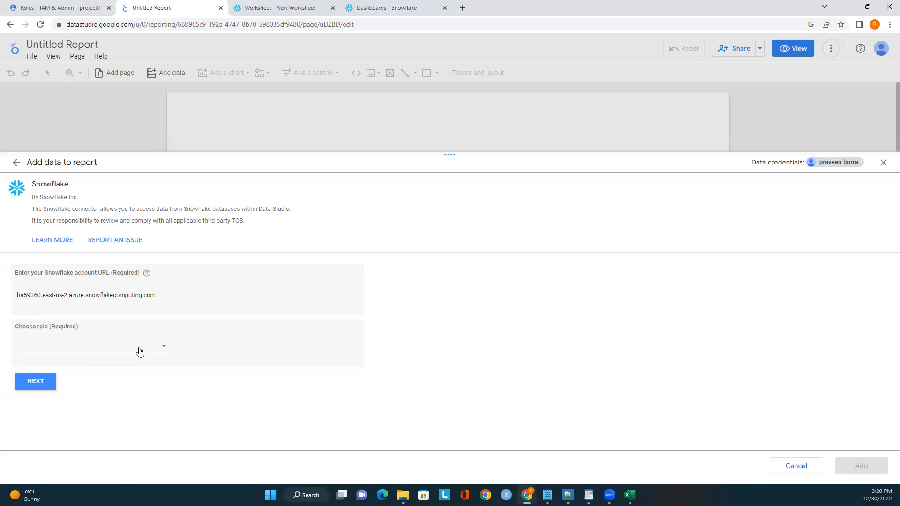
Step: Choose ACCOUNTADMIN as the role for the Snowflake connection and continue
left_click(160, 349)
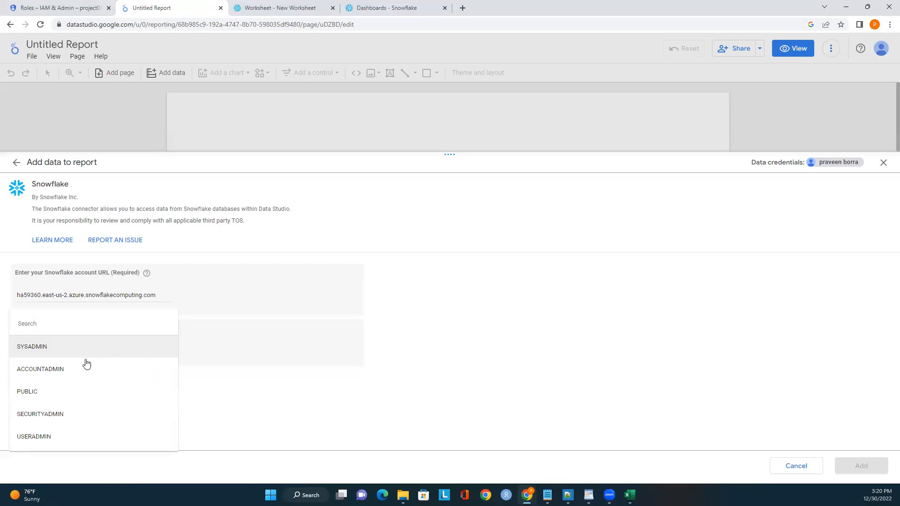
left_click(52, 370)
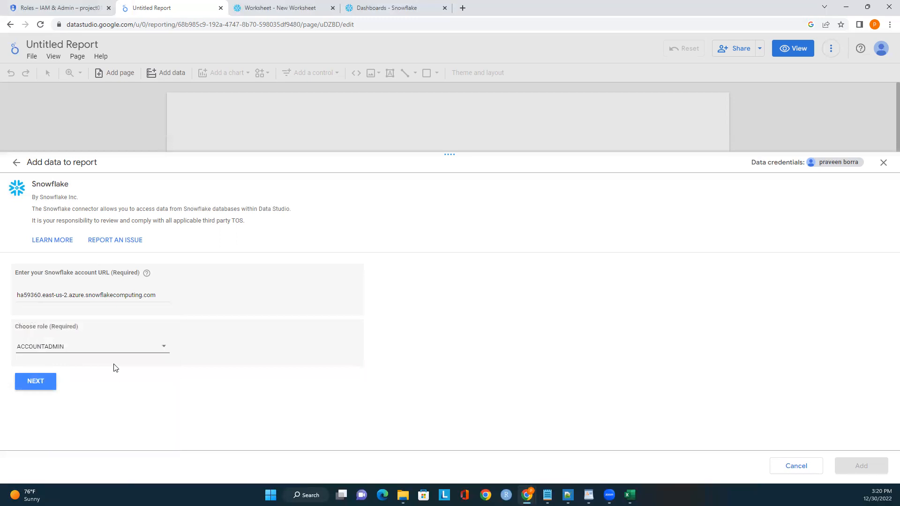
left_click(37, 383)
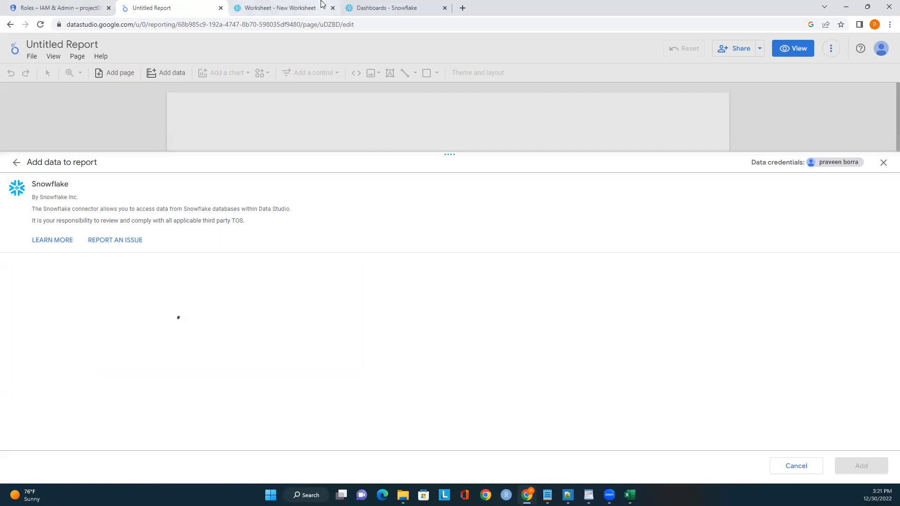
Step: Switch to the Snowflake console and examine the columns of the DIAMOND table in DATABASE01
left_click(284, 4)
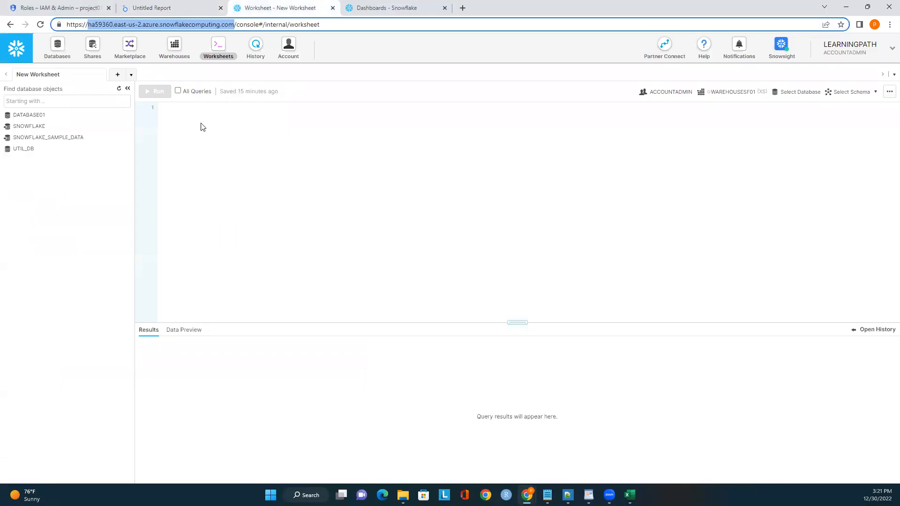
left_click(59, 53)
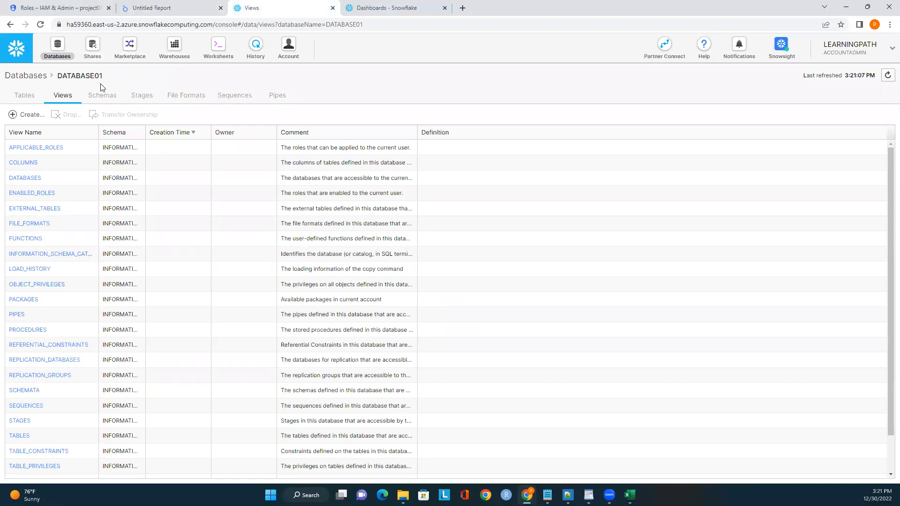
left_click(33, 80)
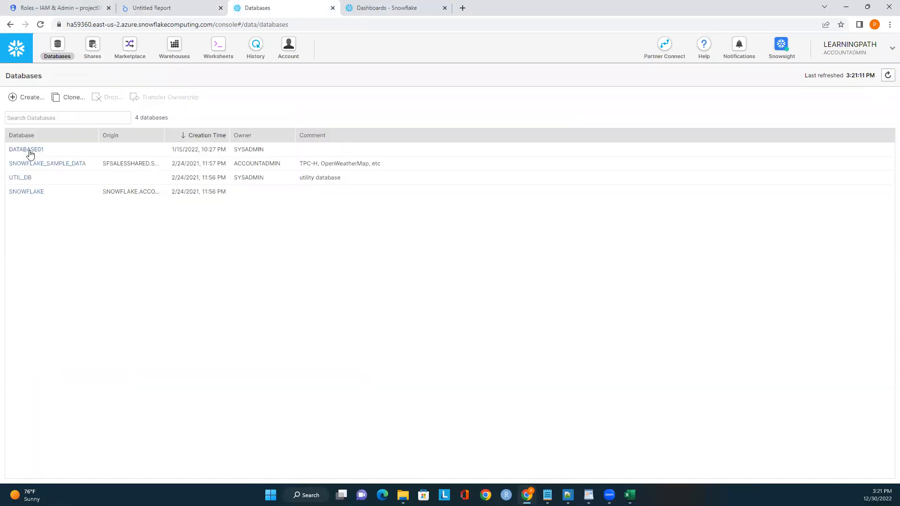
left_click(29, 151)
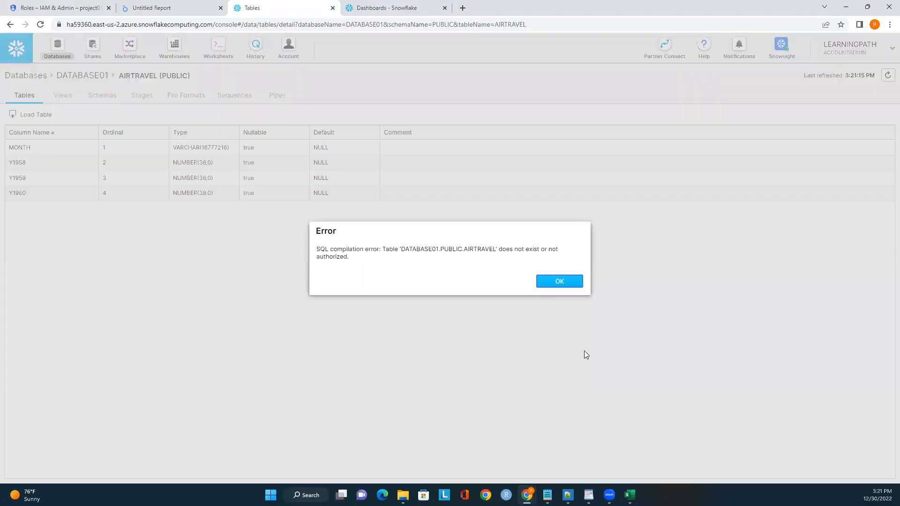
left_click(560, 282)
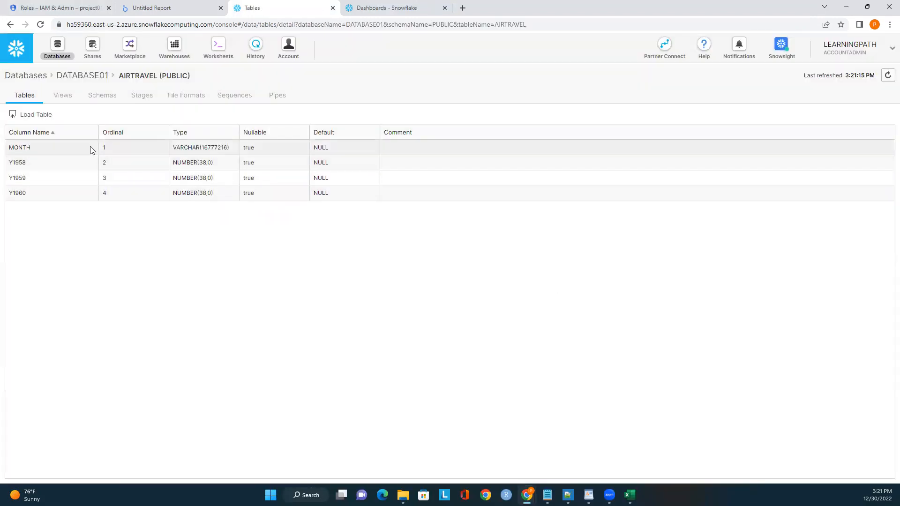
left_click(81, 76)
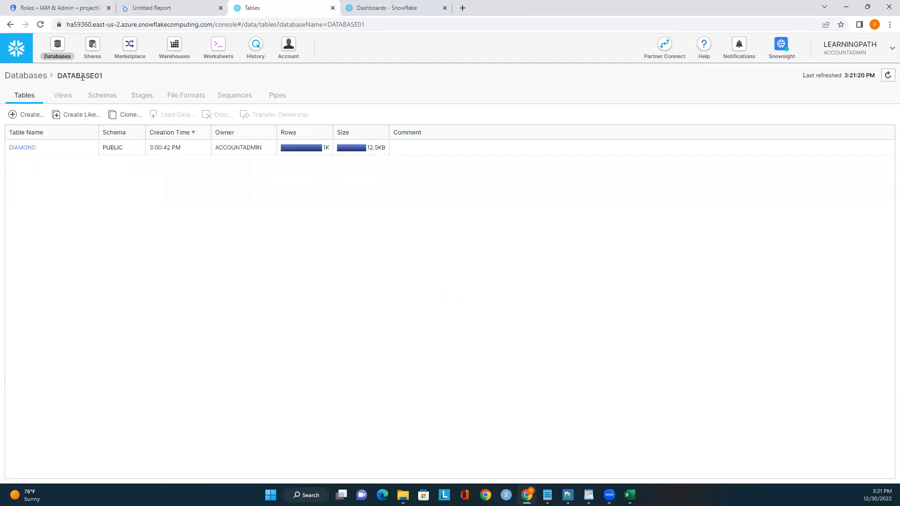
left_click(20, 149)
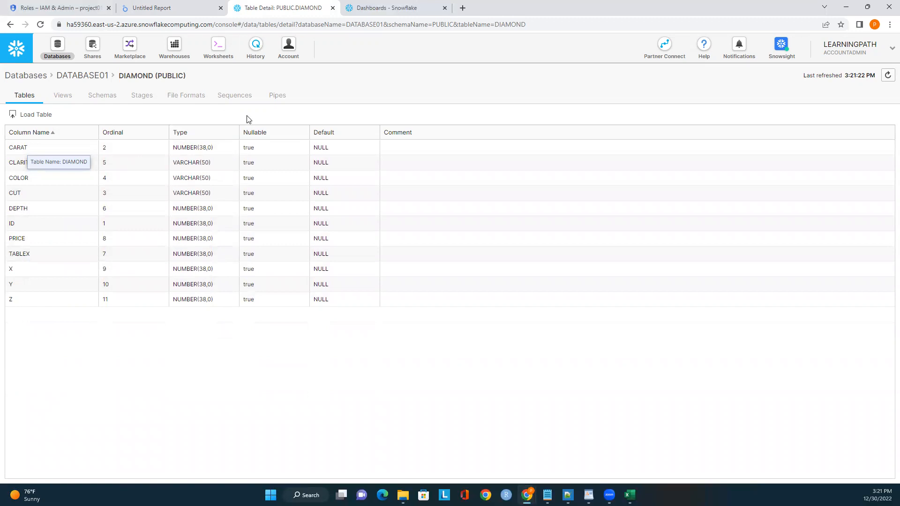
Step: Return to the Looker Studio report, choose WAREHOUSESF01 as the connection's warehouse and continue
left_click(175, 10)
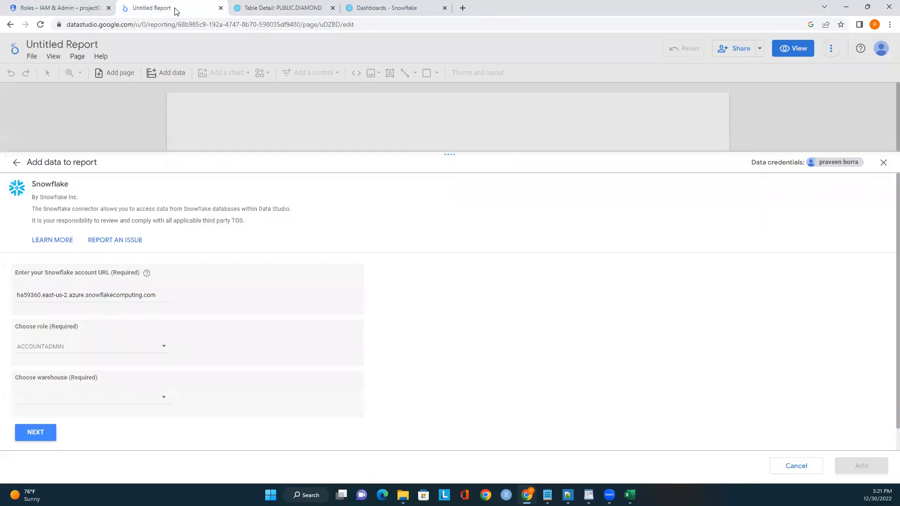
left_click(157, 402)
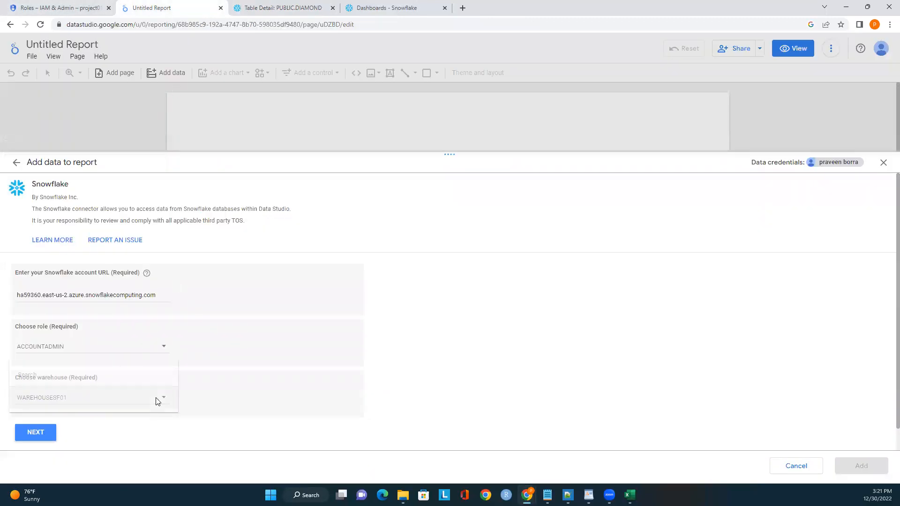
left_click(55, 403)
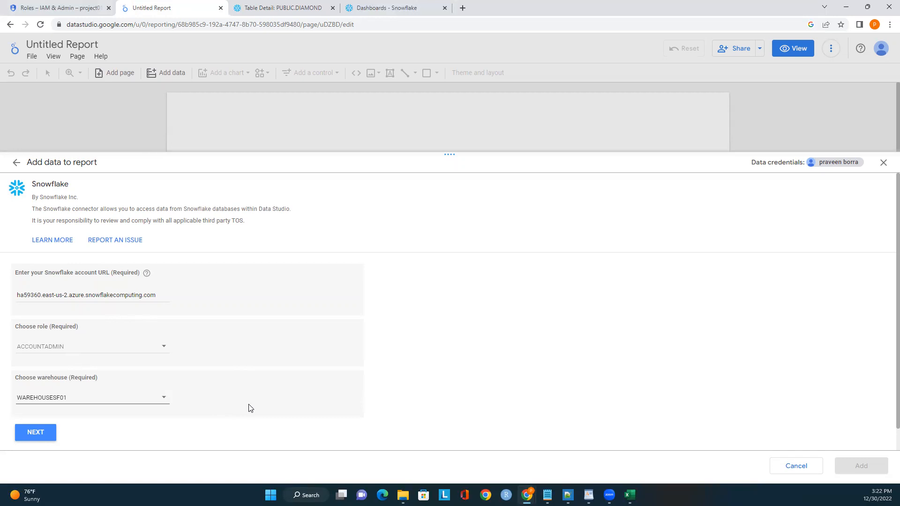
left_click(40, 434)
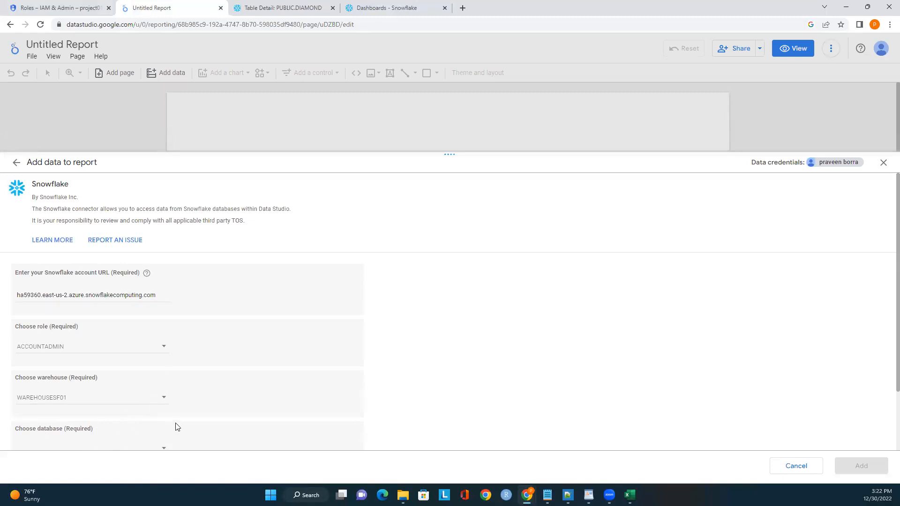
Step: Choose DATABASE01 as the database for the Snowflake connection and continue
scroll(185, 425, "down", 1)
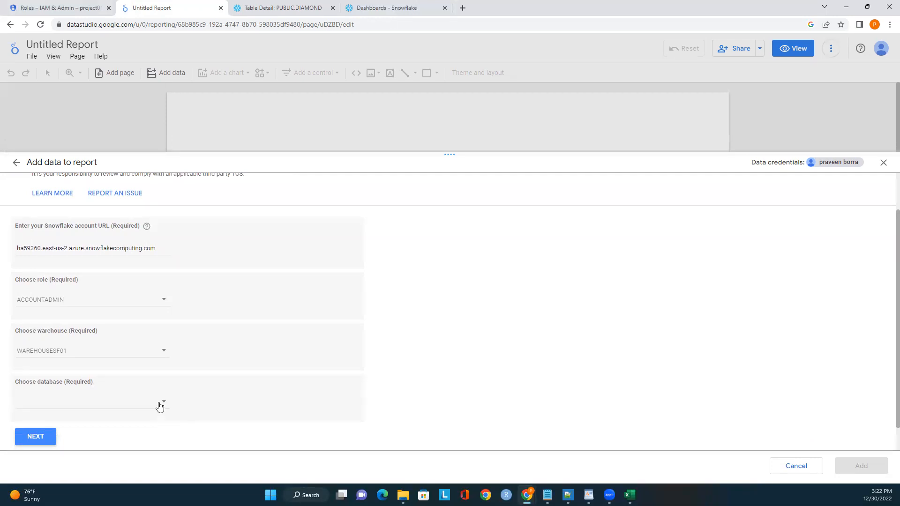
left_click(159, 407)
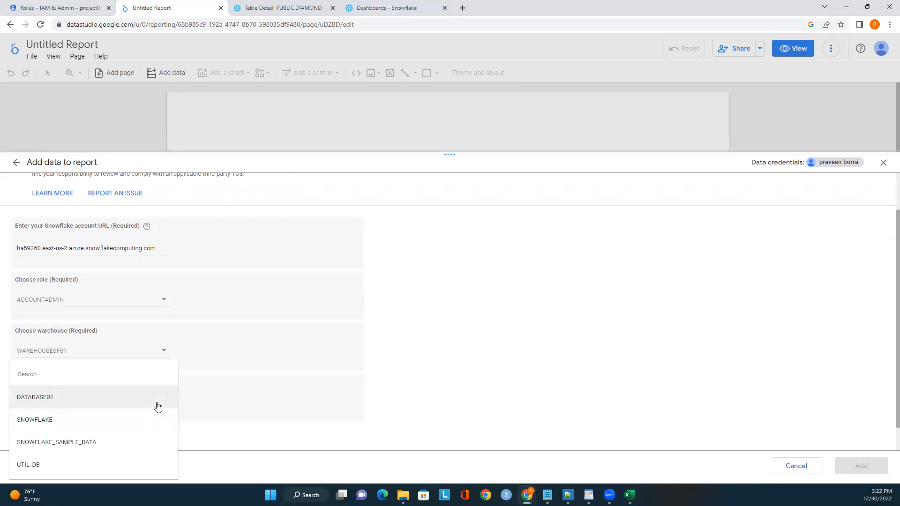
left_click(53, 399)
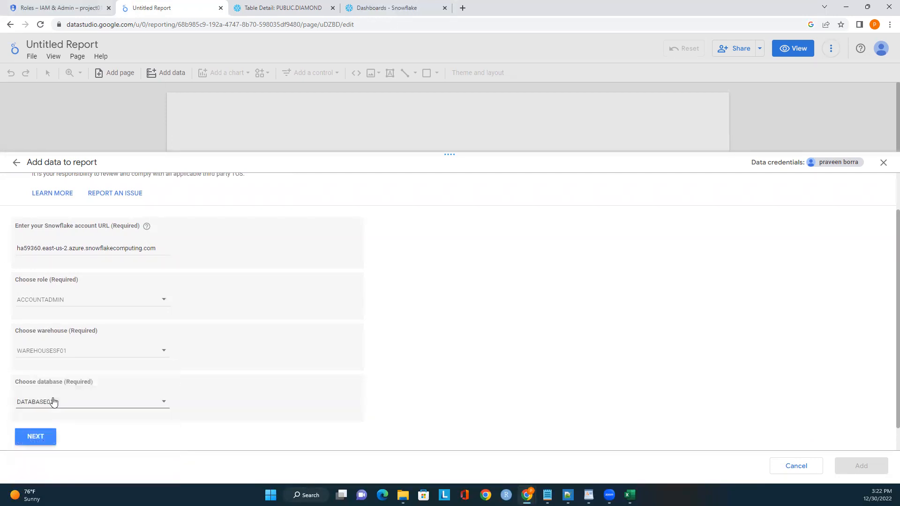
left_click(44, 442)
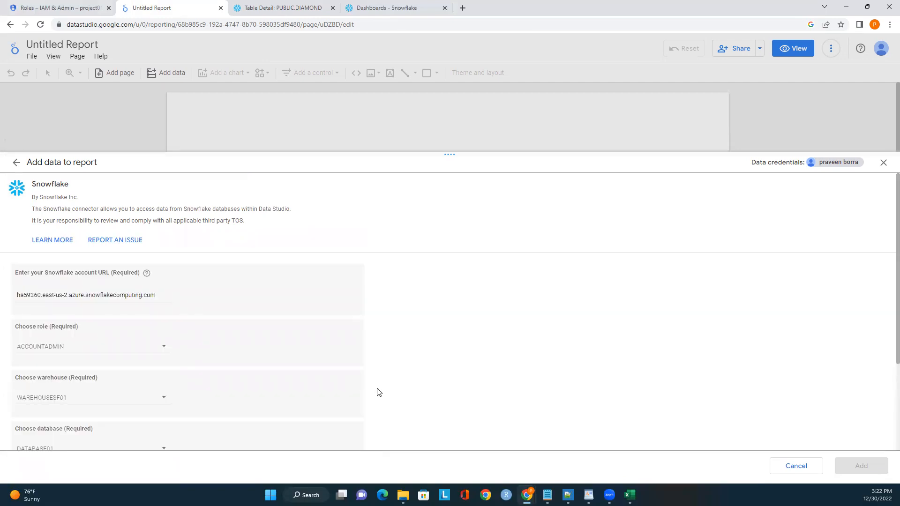
Step: Choose PUBLIC as the schema for the Snowflake connection and continue
scroll(375, 392, "down", 3)
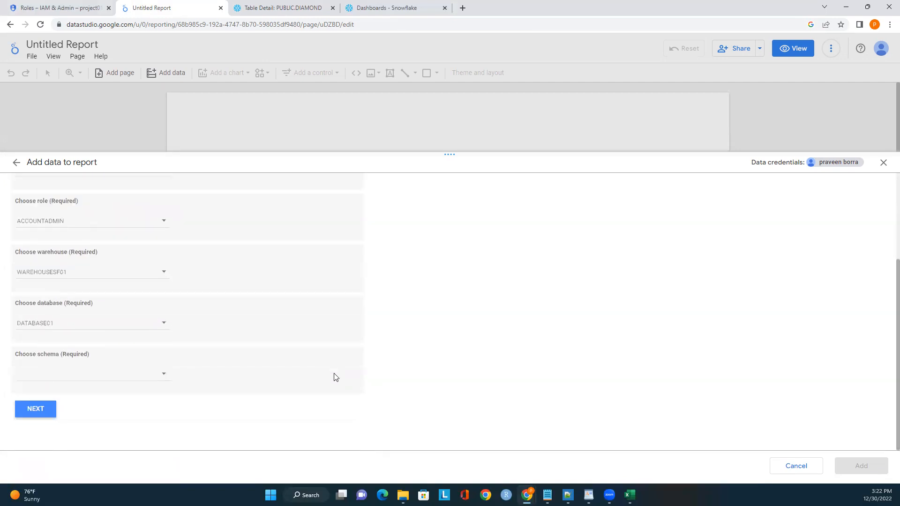
left_click(159, 378)
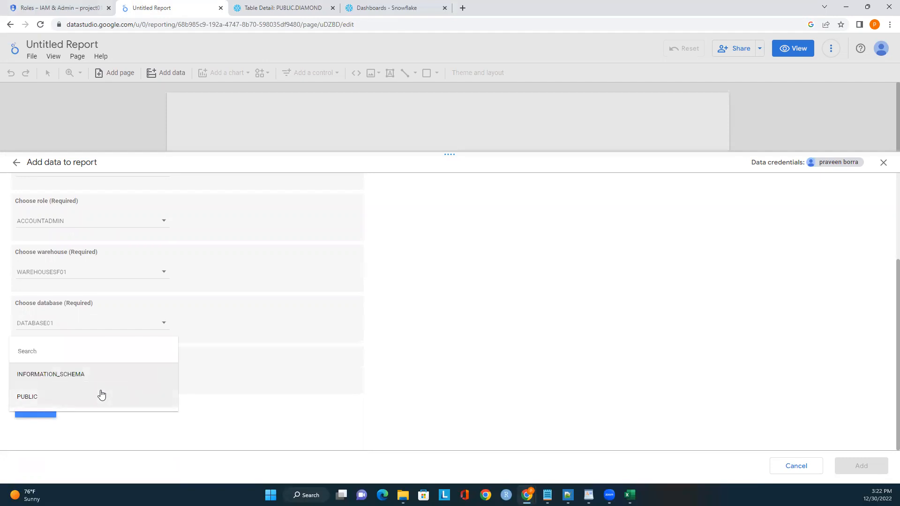
left_click(32, 398)
left_click(38, 409)
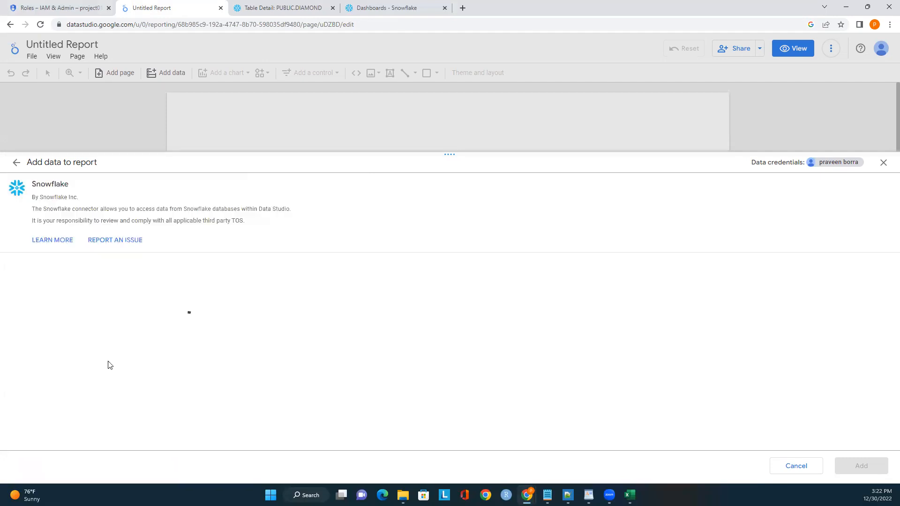
Step: Switch to a Snowflake worksheet and preview the data of the DIAMOND table in DATABASE01's PUBLIC schema
left_click(276, 6)
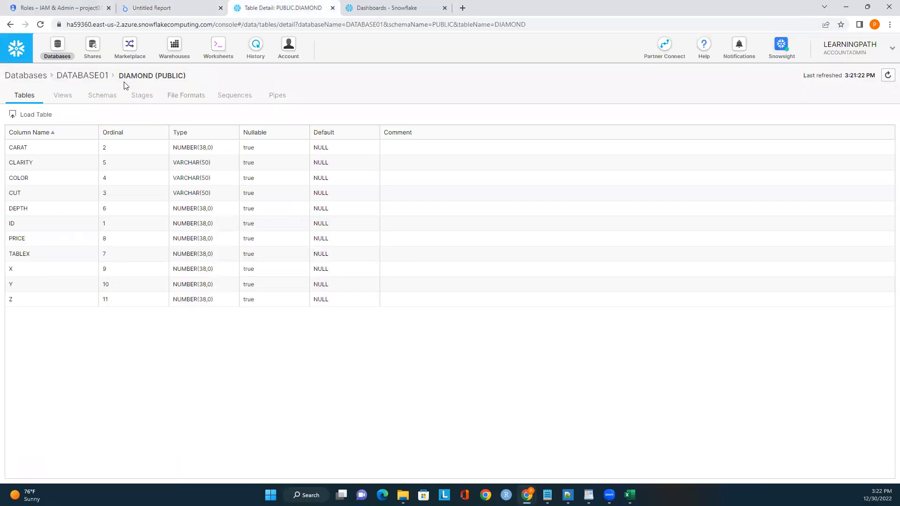
left_click(18, 53)
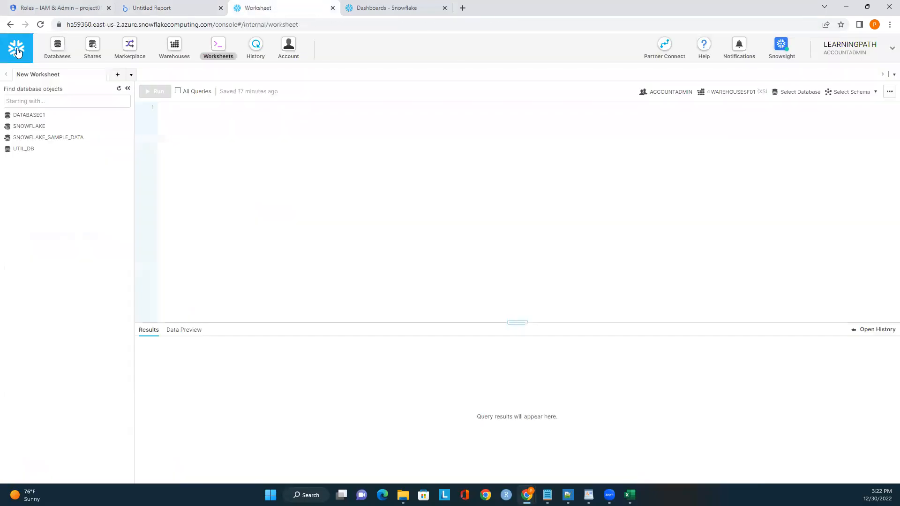
left_click(29, 117)
left_click(31, 137)
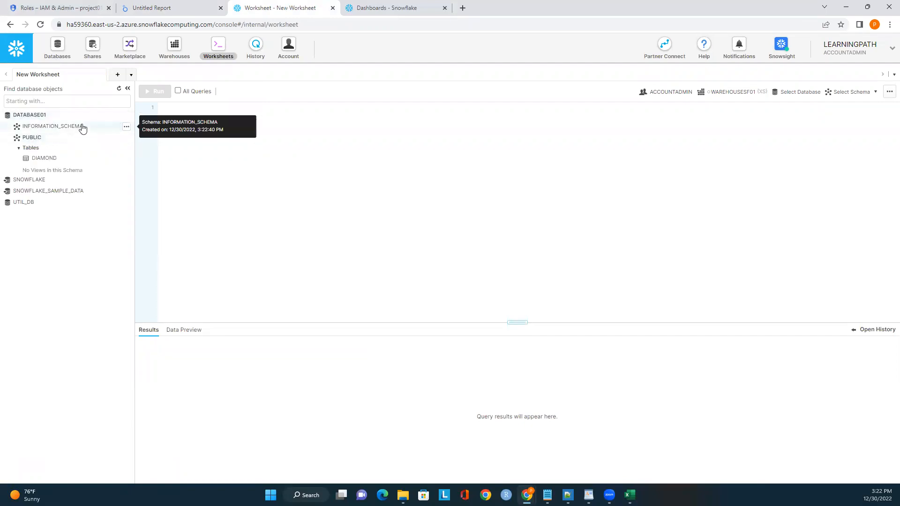
left_click(125, 159)
left_click(100, 171)
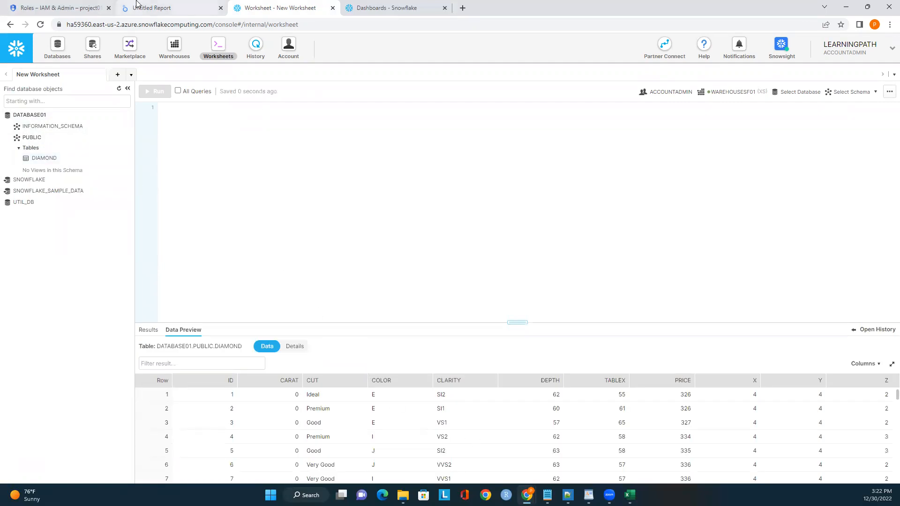
Step: Check the connector's SQL query setting, then write and run "select * from diamond;" in the Snowflake worksheet
left_click(164, 7)
scroll(403, 332, "down", 4)
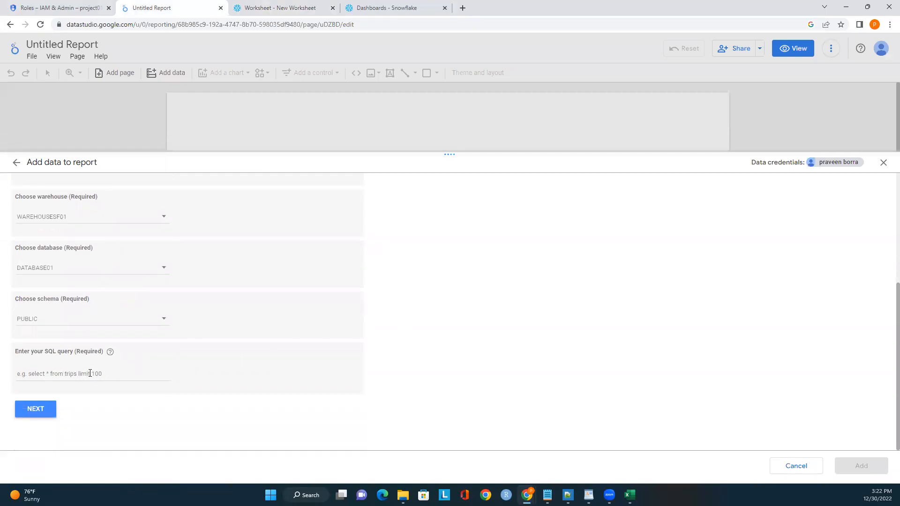
left_click(281, 8)
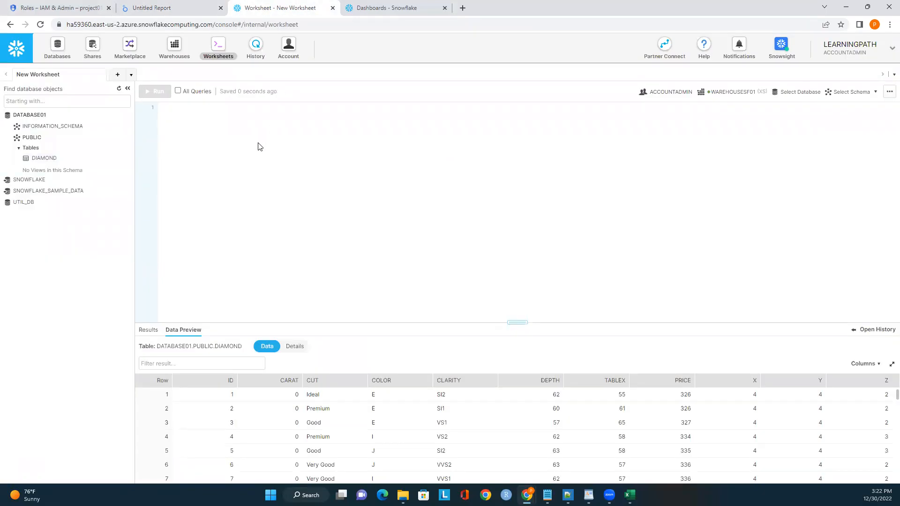
type("select * from d")
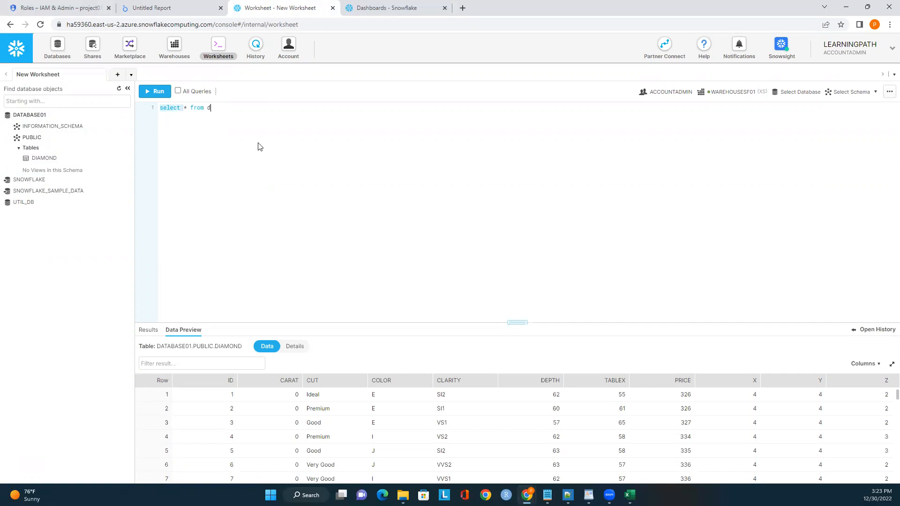
type("iamond;")
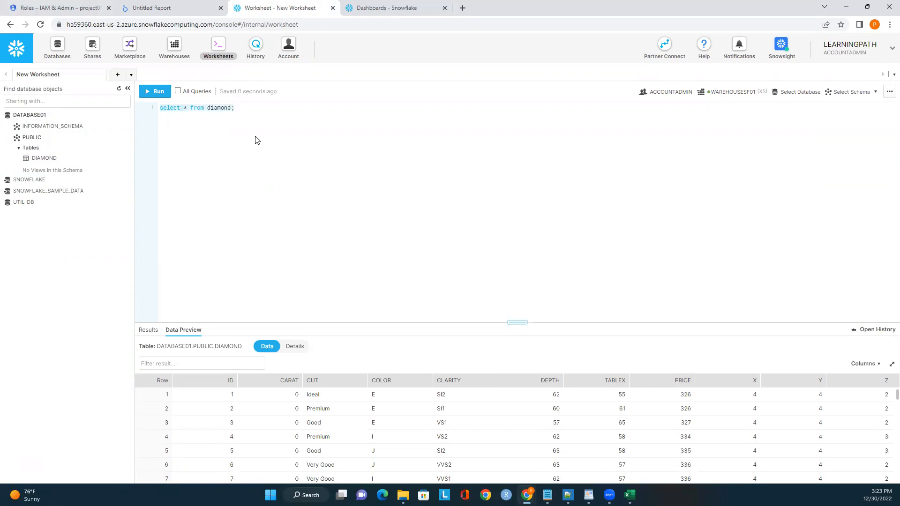
left_click(159, 94)
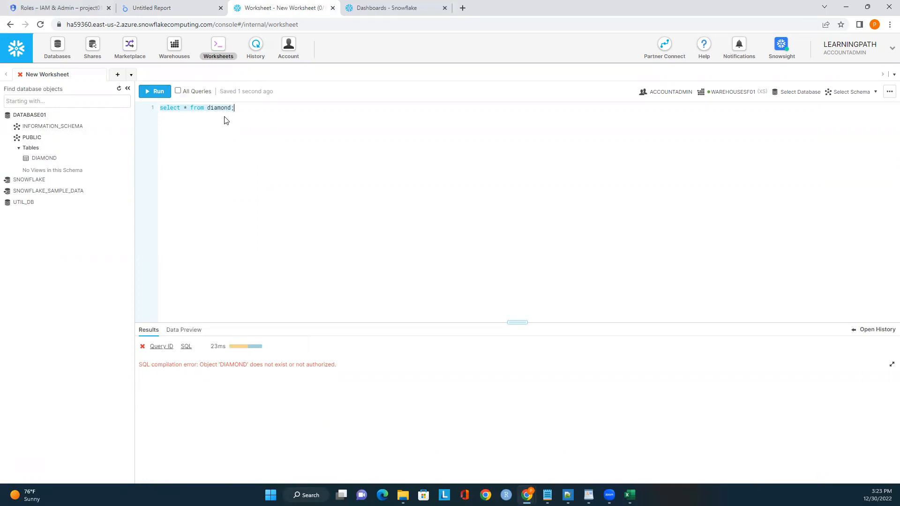
left_click(752, 95)
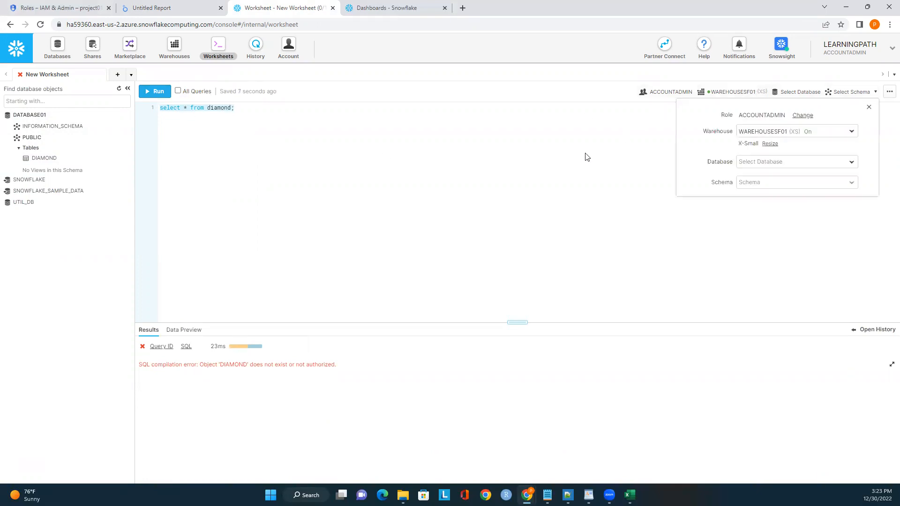
left_click(572, 161)
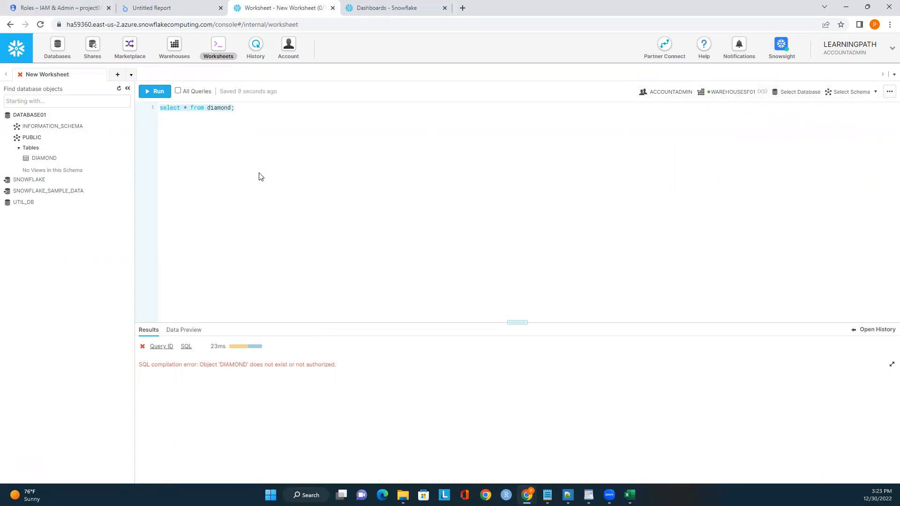
Step: Copy the worksheet query "select * from diamond;" into the Snowflake connector's SQL query field in Looker Studio
left_click(160, 107)
key("Return")
key("Return")
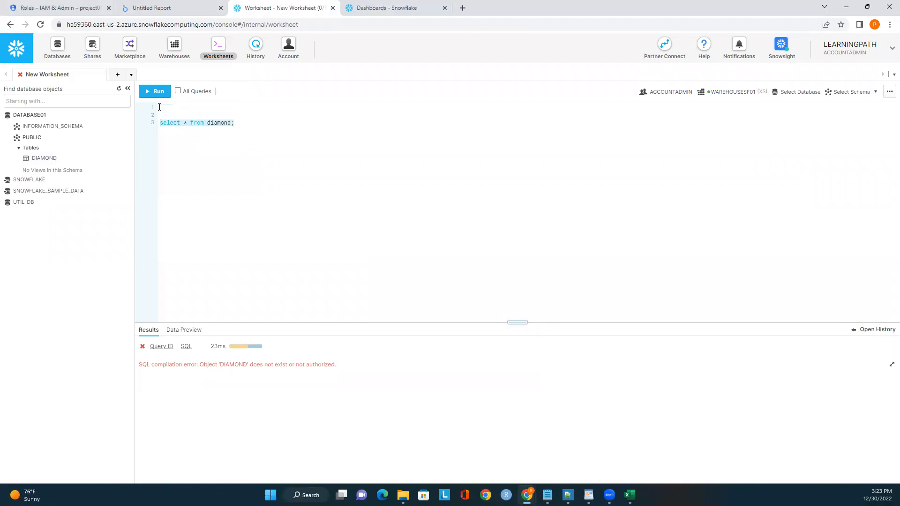
left_click(237, 116)
left_click_drag(241, 124, 152, 124)
key("ctrl+c")
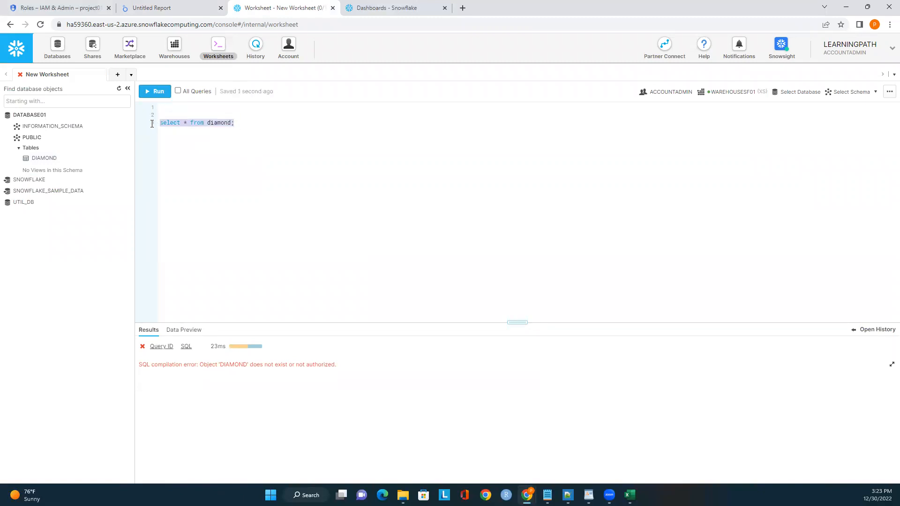
left_click(171, 6)
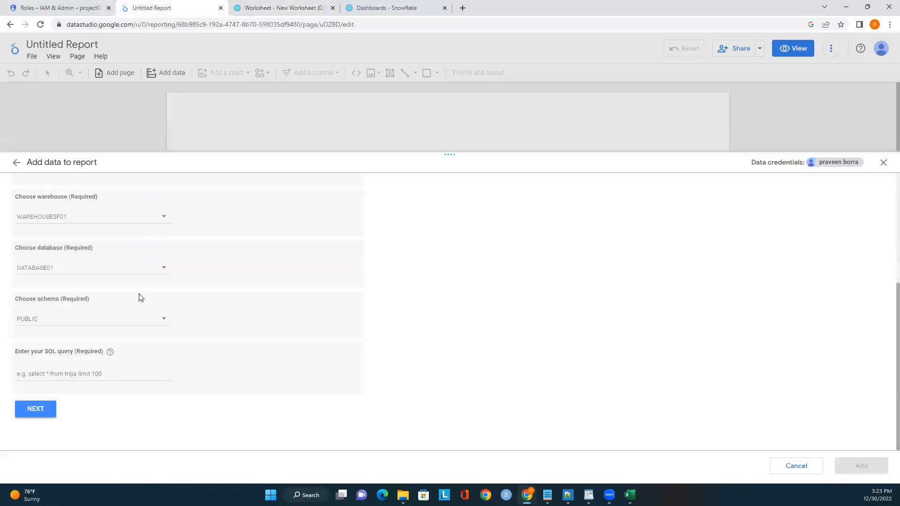
left_click(33, 371)
key("ctrl+v")
Step: In the Snowflake worksheet, replace diamond with DATABASE01.PUBLIC.DIAMOND, the full table name shown in its data preview, and run the query
left_click(281, 7)
left_click(124, 159)
left_click(94, 172)
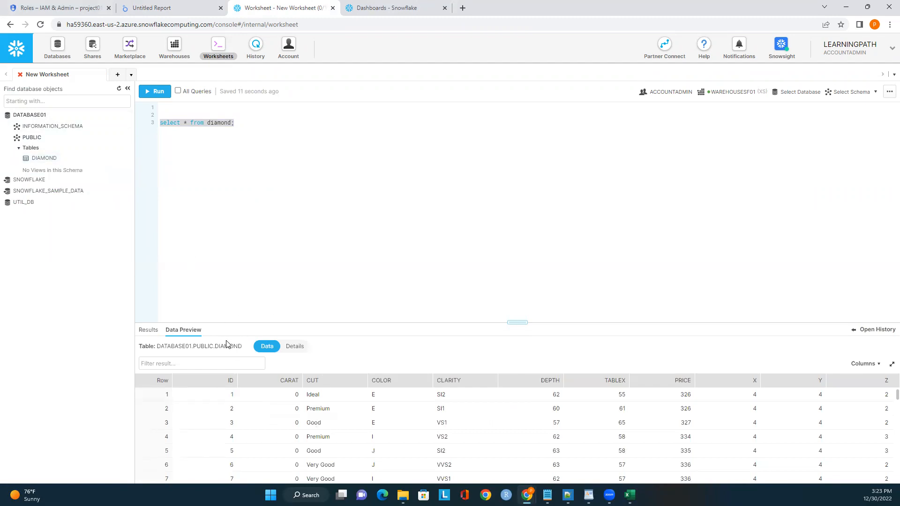
left_click_drag(243, 346, 160, 344)
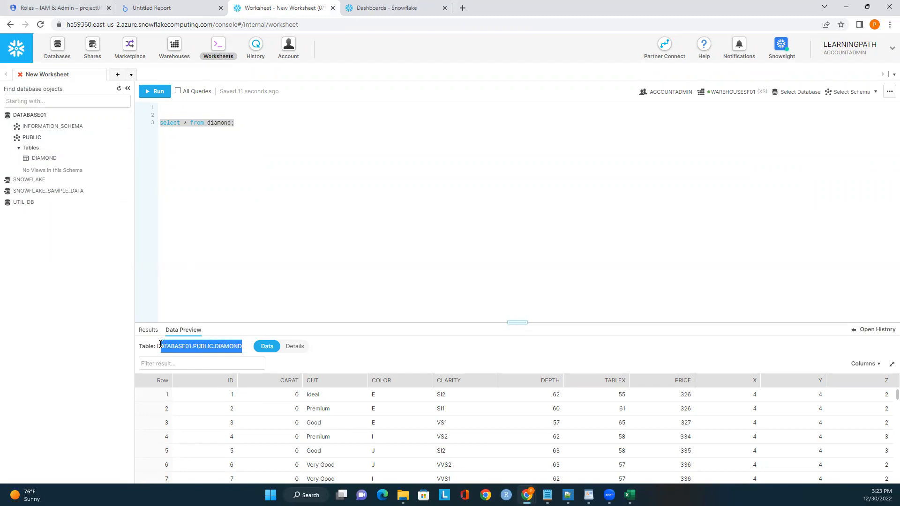
left_click(240, 136)
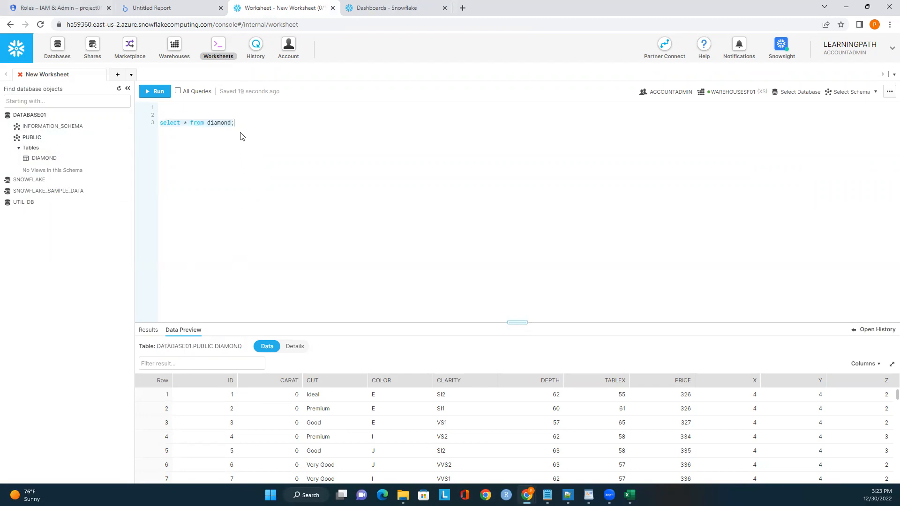
left_click(208, 124, "shift")
type("DATABASE01.PUBLIC.DIAMOND")
type(";")
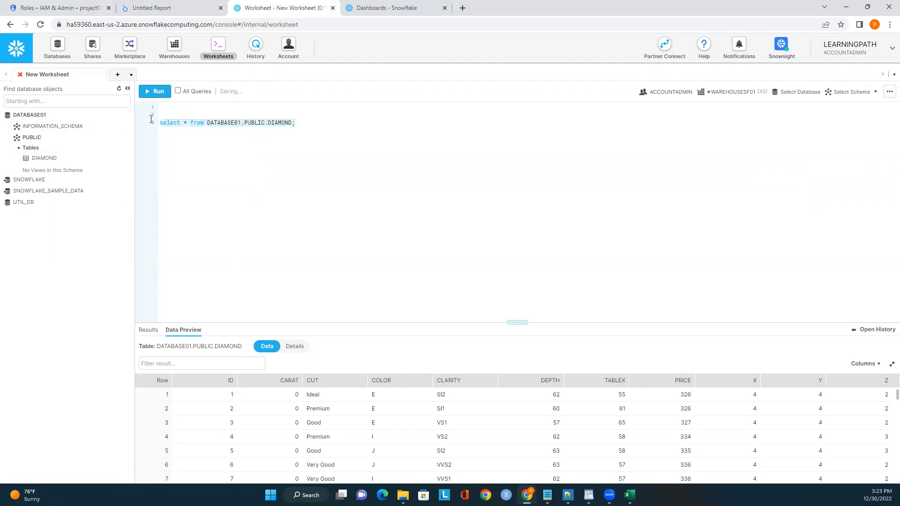
left_click(154, 91)
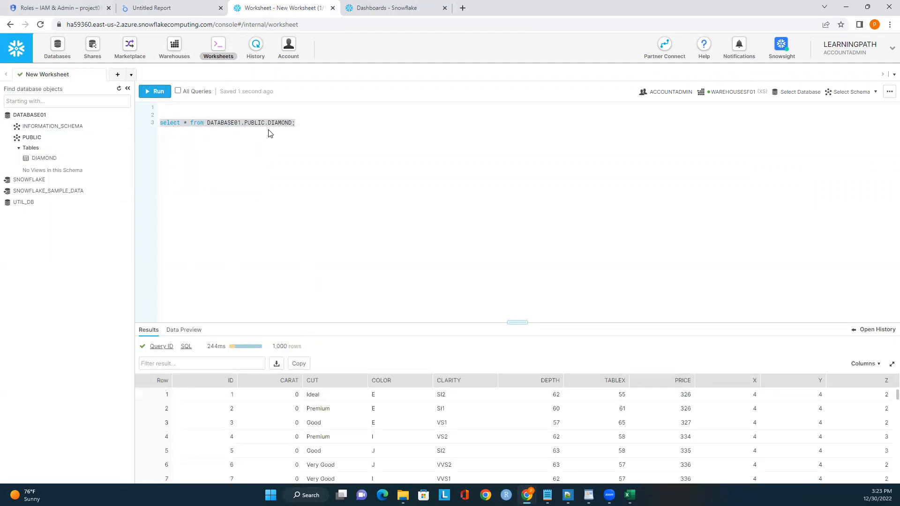
Step: Return to the Looker Studio report and try to continue with "select * from diamond;" as the connector's query
left_click(167, 4)
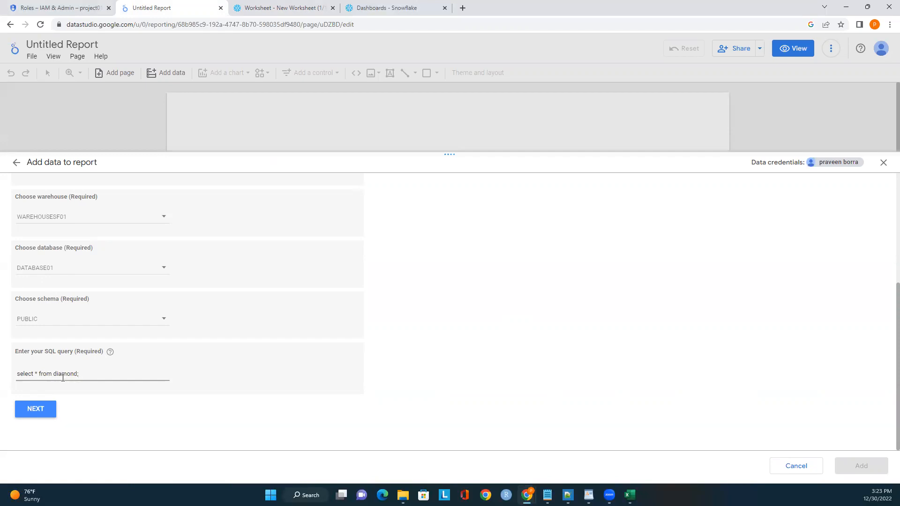
left_click(272, 8)
left_click(168, 8)
left_click(35, 409)
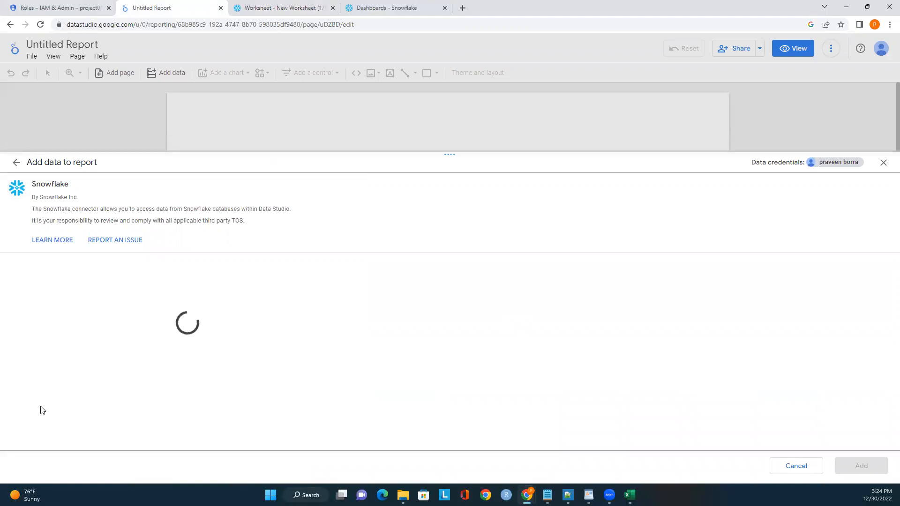
scroll(383, 359, "down", 1)
scroll(383, 358, "down", 4)
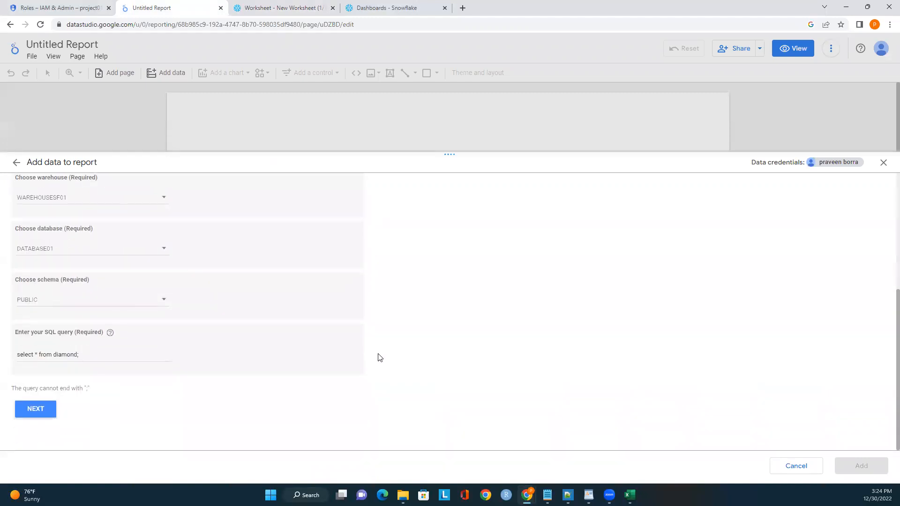
Step: In Looker Studio, remove the semicolon so the connector's SQL query reads "select * from diamond" and continue
left_click(99, 356)
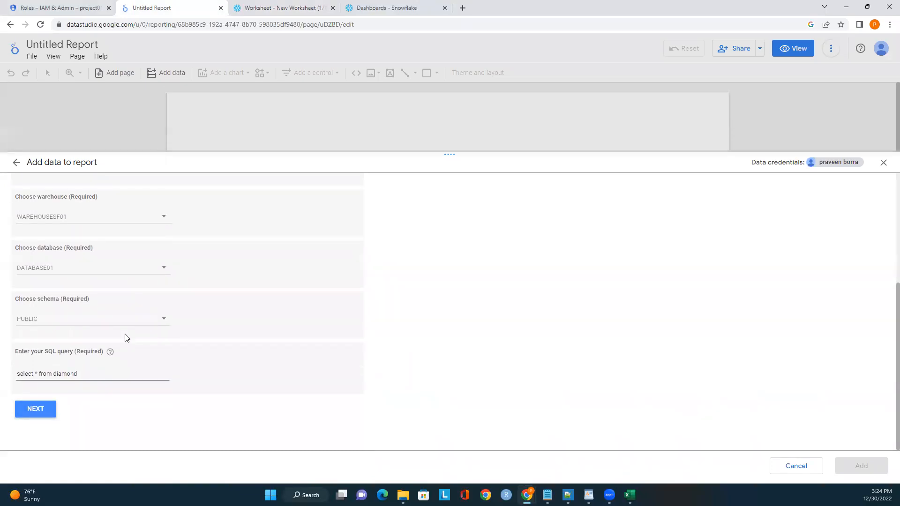
left_click(43, 411)
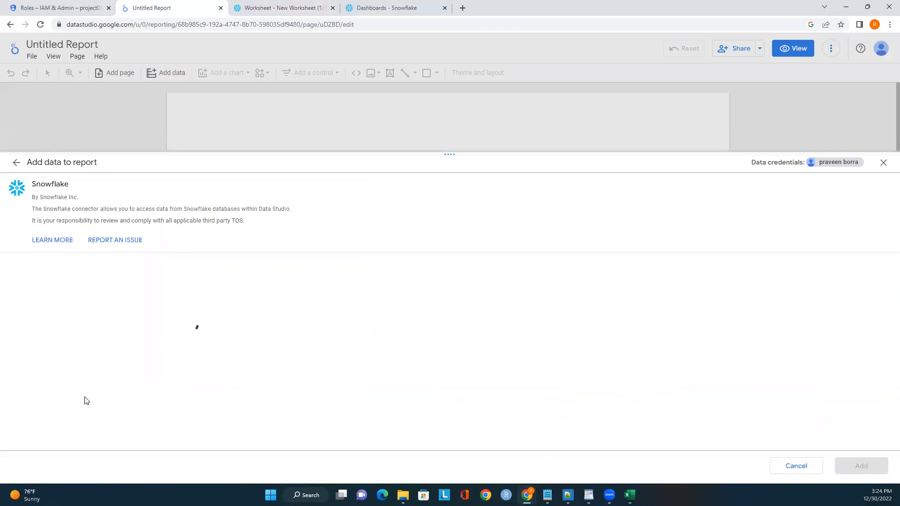
scroll(278, 365, "down", 1)
scroll(278, 364, "down", 2)
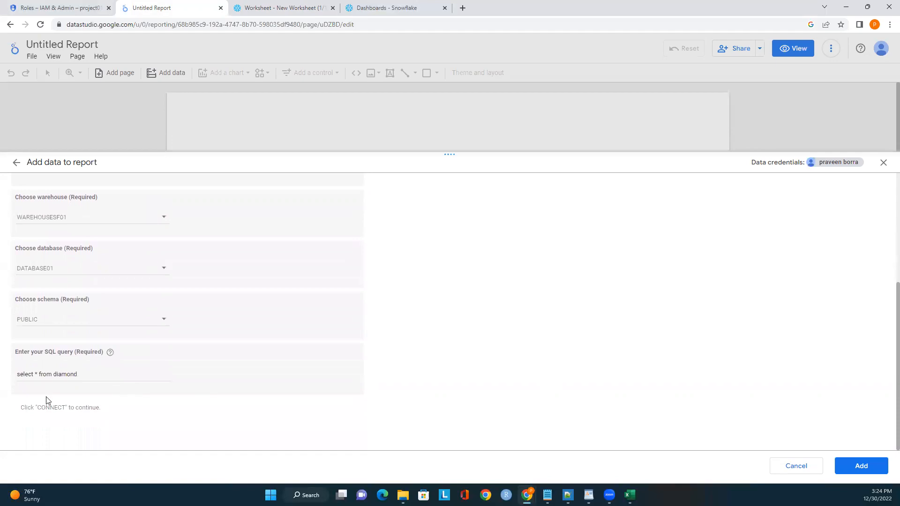
Step: Review the Snowflake connection settings and add the Snowflake data source to the report, confirming the addition
scroll(392, 410, "up", 3)
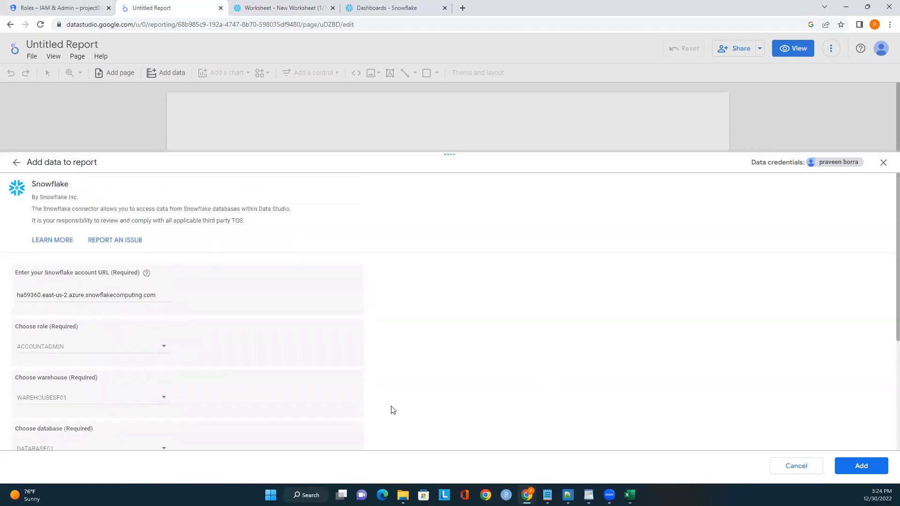
scroll(393, 410, "down", 3)
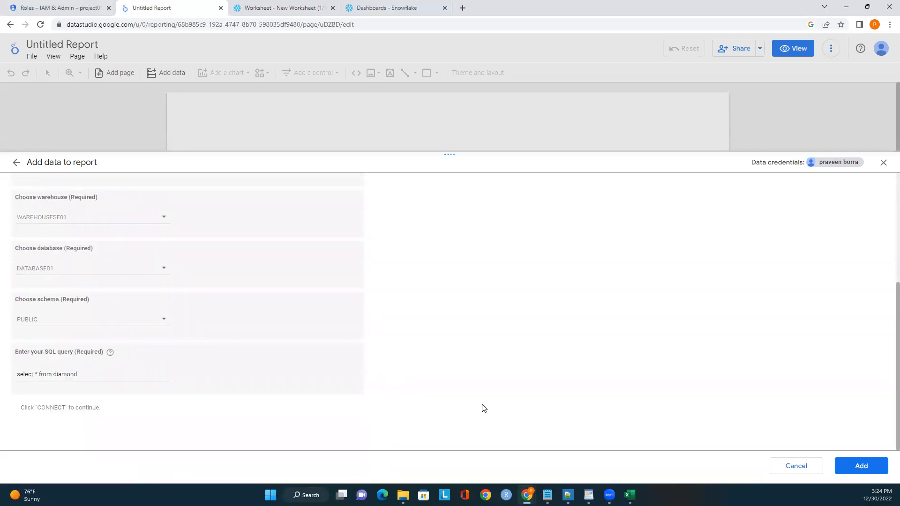
left_click(864, 465)
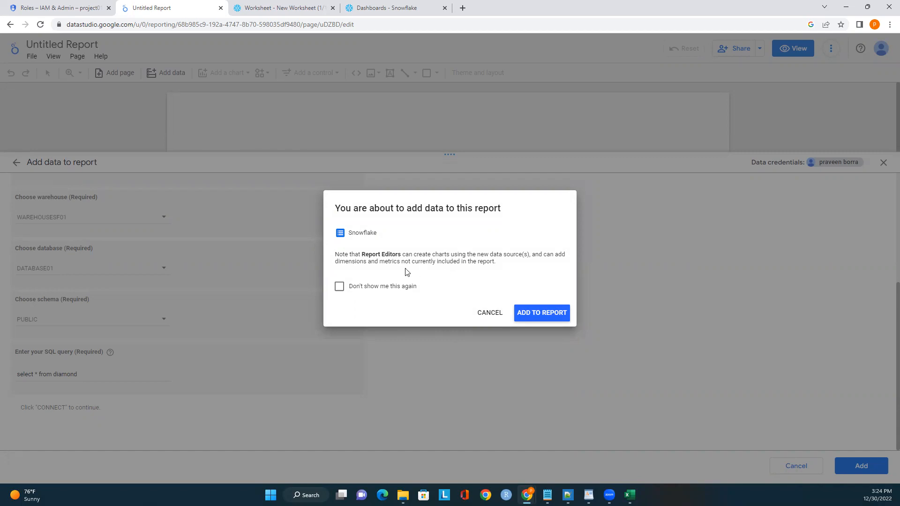
left_click(540, 316)
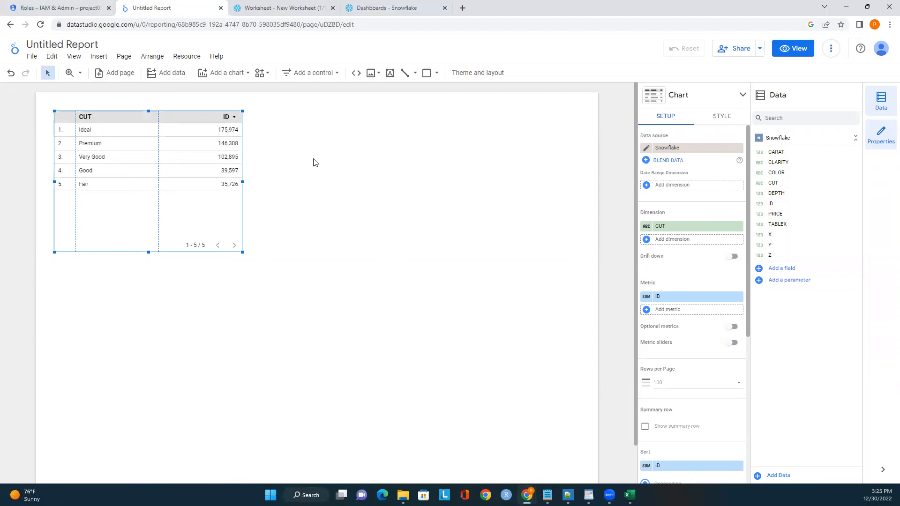
Step: Add a column chart to the right of the CUT table and enlarge it
left_click(379, 74)
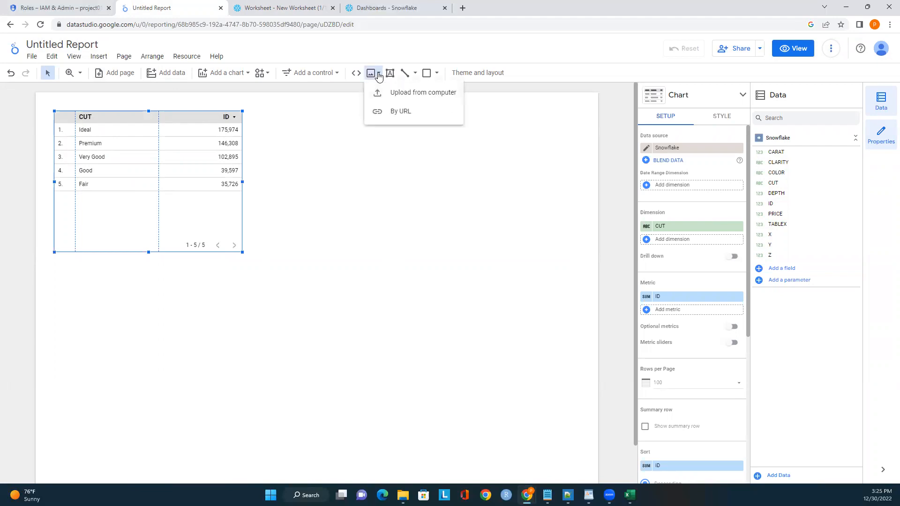
left_click(341, 106)
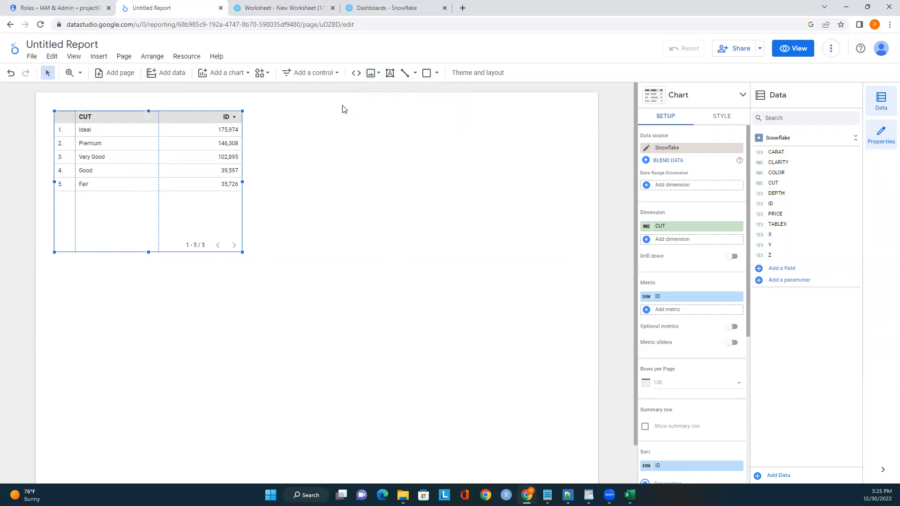
left_click(209, 76)
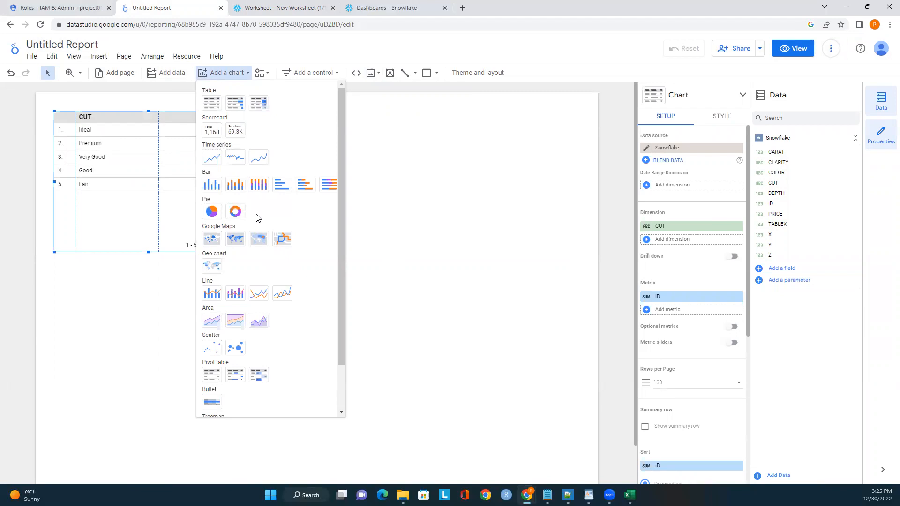
left_click(212, 188)
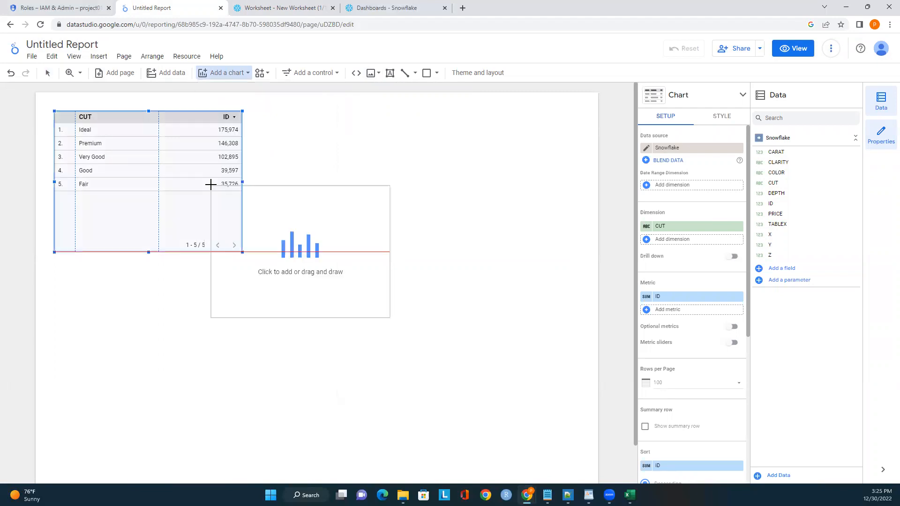
left_click(275, 109)
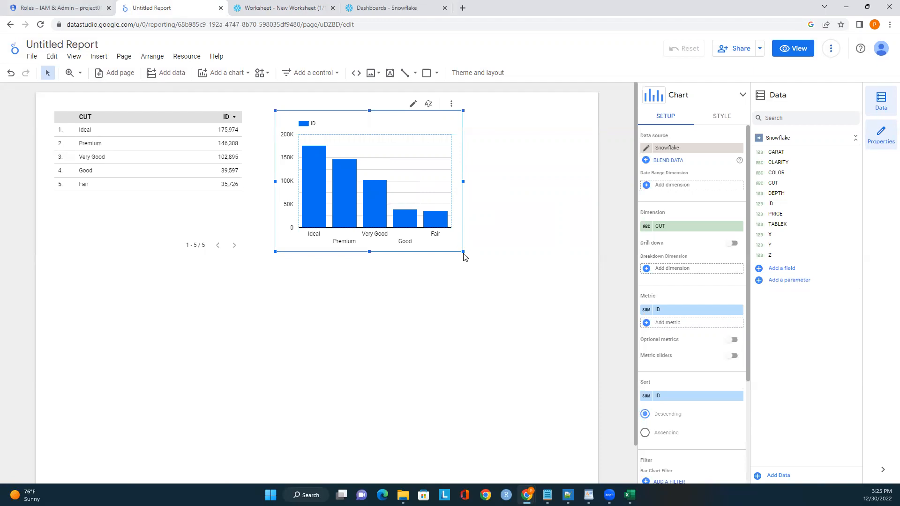
left_click_drag(463, 252, 508, 282)
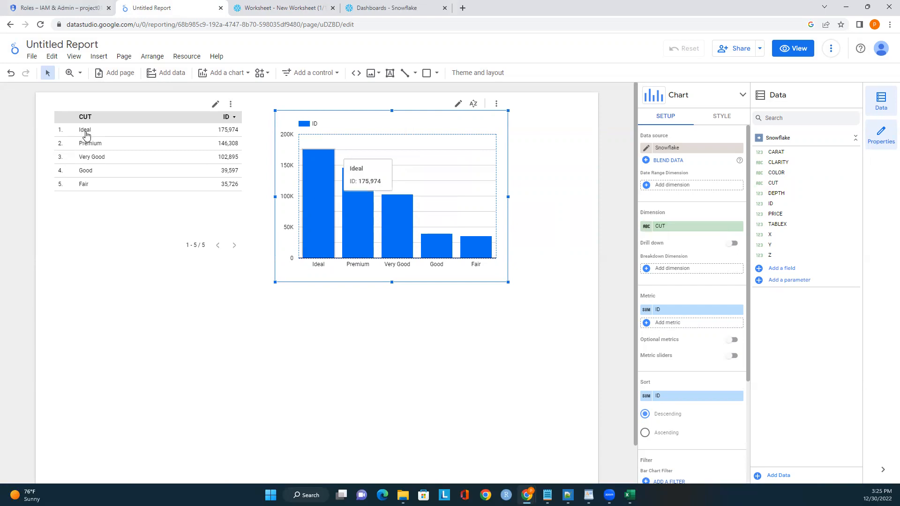
Step: Sort the CUT table by ID in ascending order
left_click(232, 122)
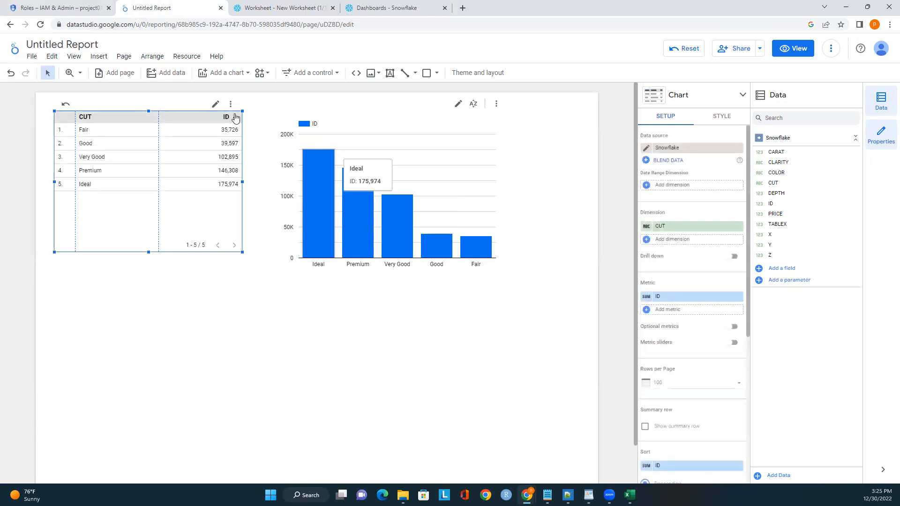
left_click(230, 105)
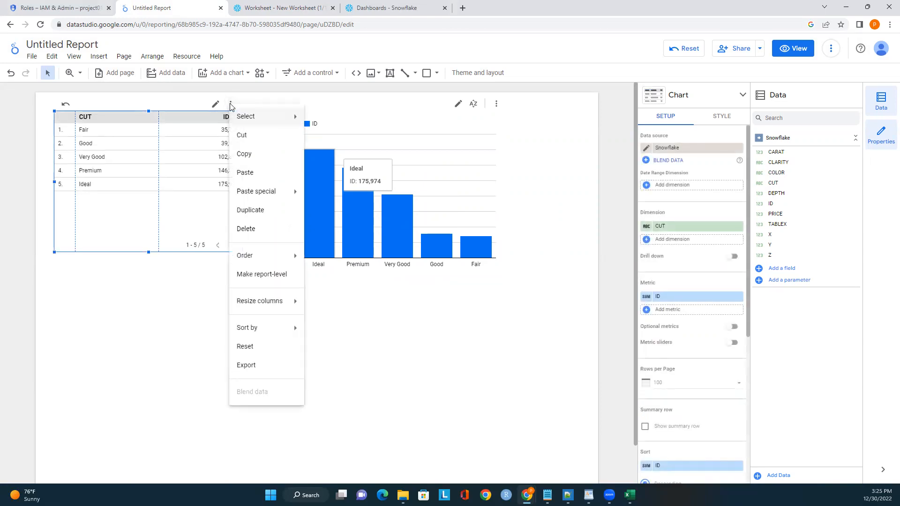
left_click(401, 346)
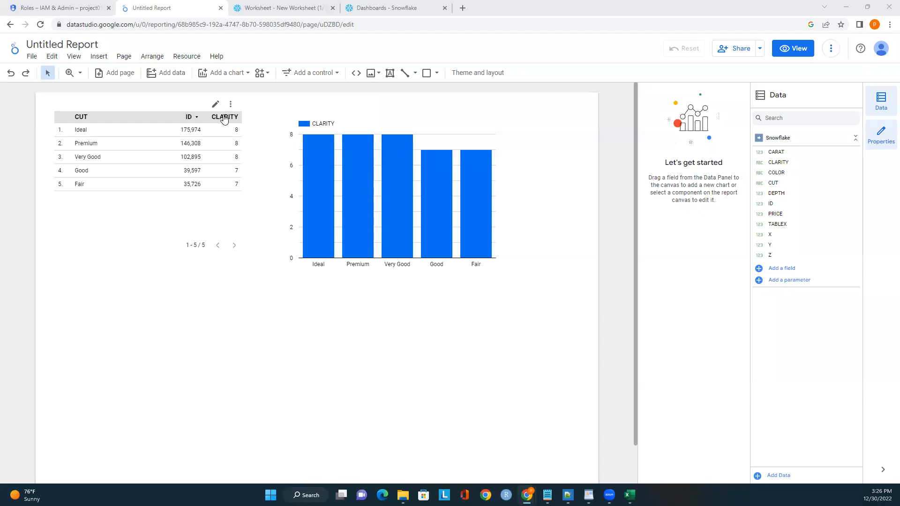
Step: Cross-filter the column chart by the table's Ideal row, and apply and reset a cross-filter from the chart's Ideal bar
left_click(194, 132)
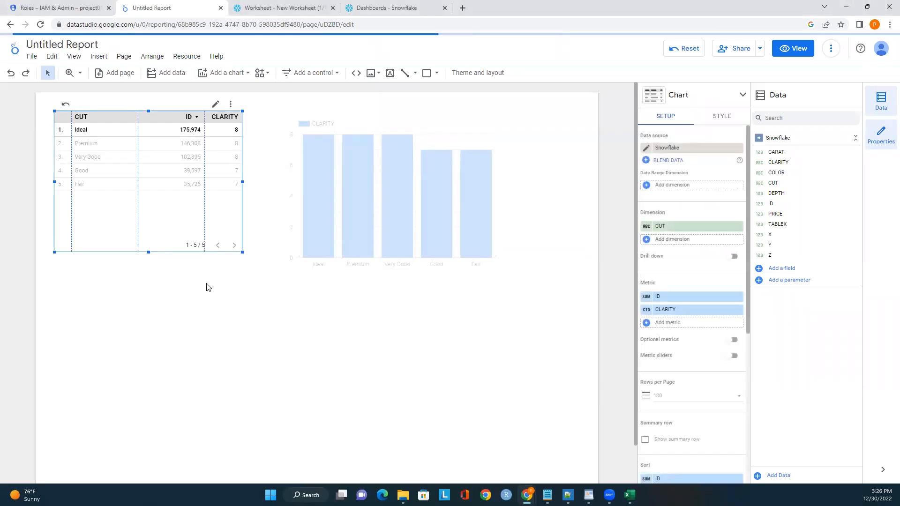
left_click(207, 267)
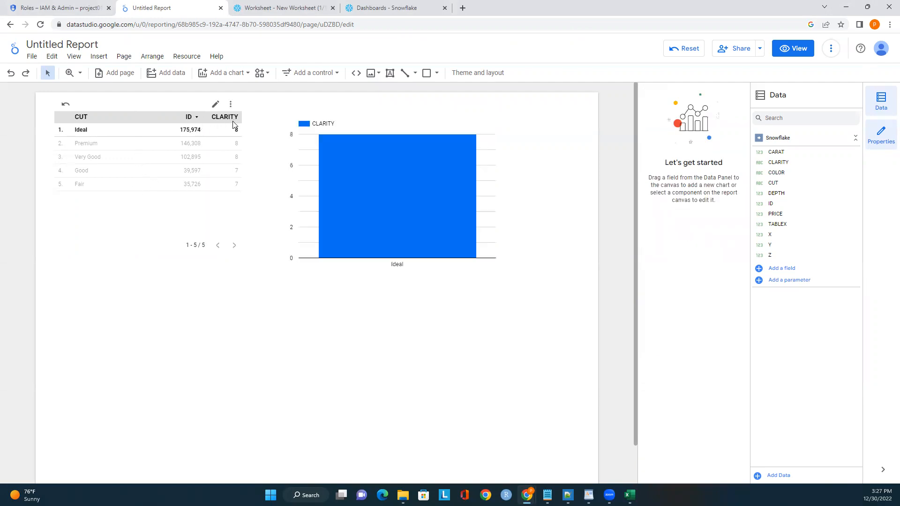
left_click(359, 187)
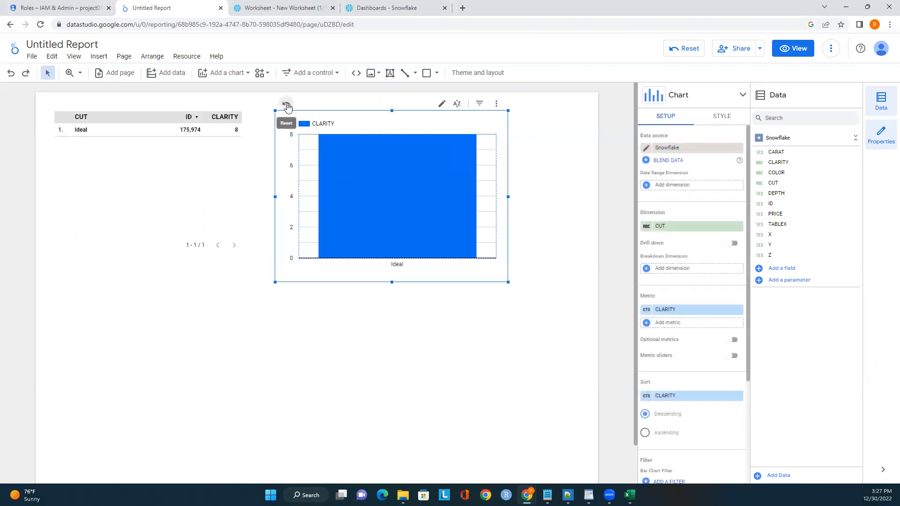
left_click(287, 105)
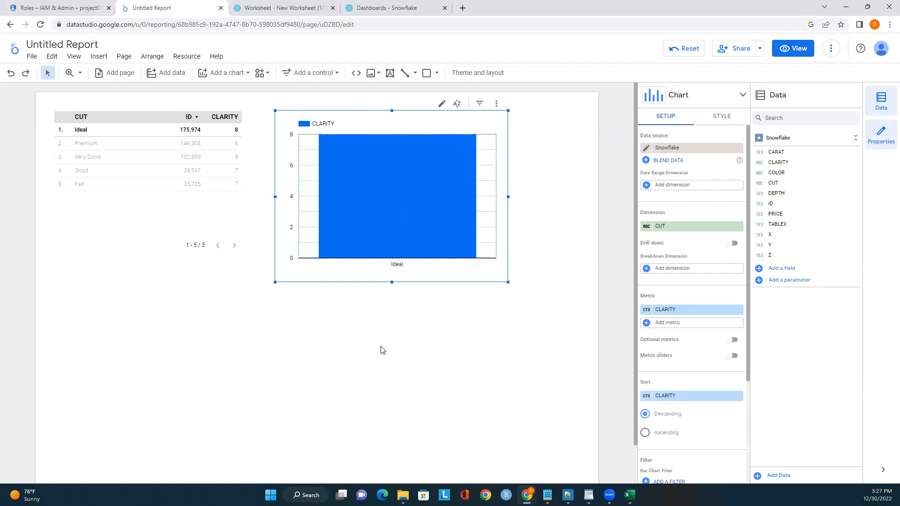
left_click(372, 310)
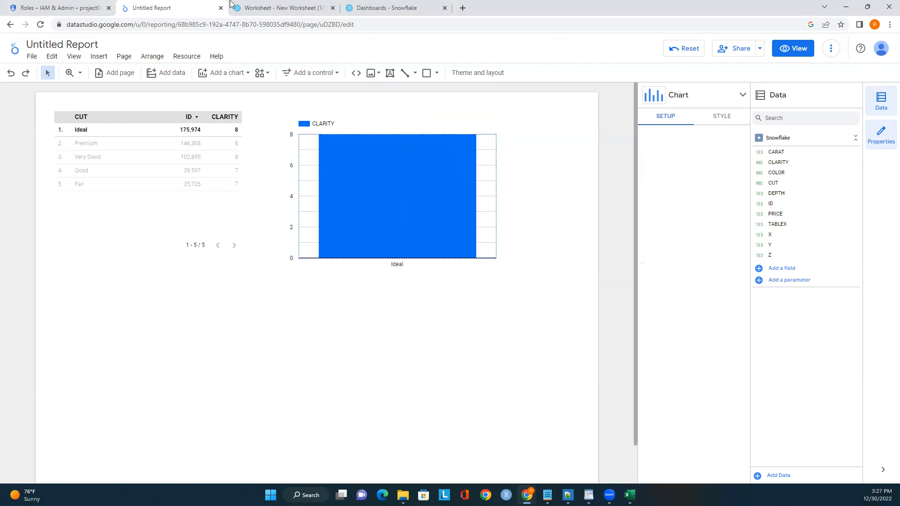
Step: Add a pie chart below the table with CLARITY as its dimension and CUT as its metric
left_click(240, 74)
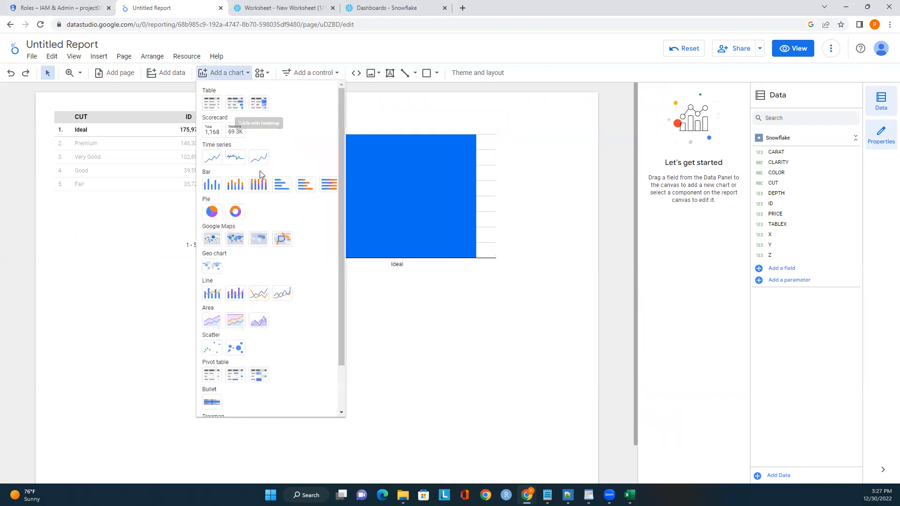
left_click(212, 212)
left_click(104, 290)
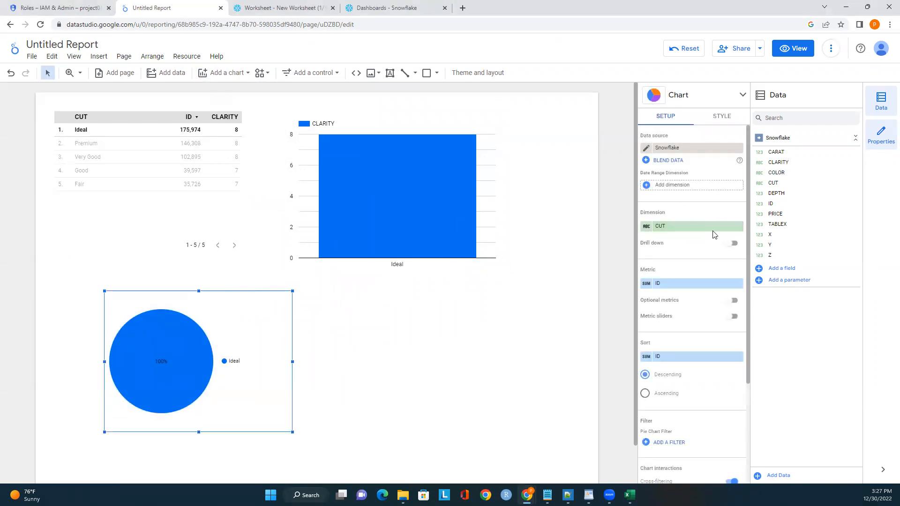
left_click(661, 227)
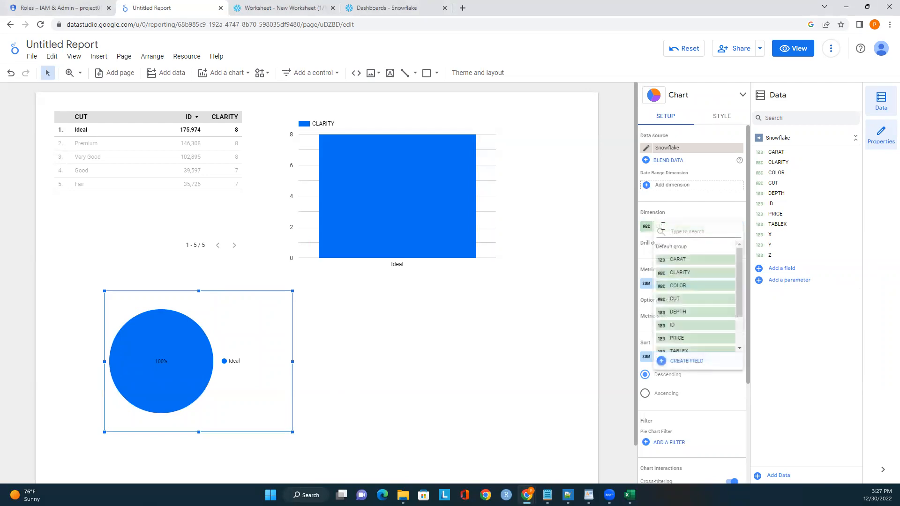
left_click(681, 272)
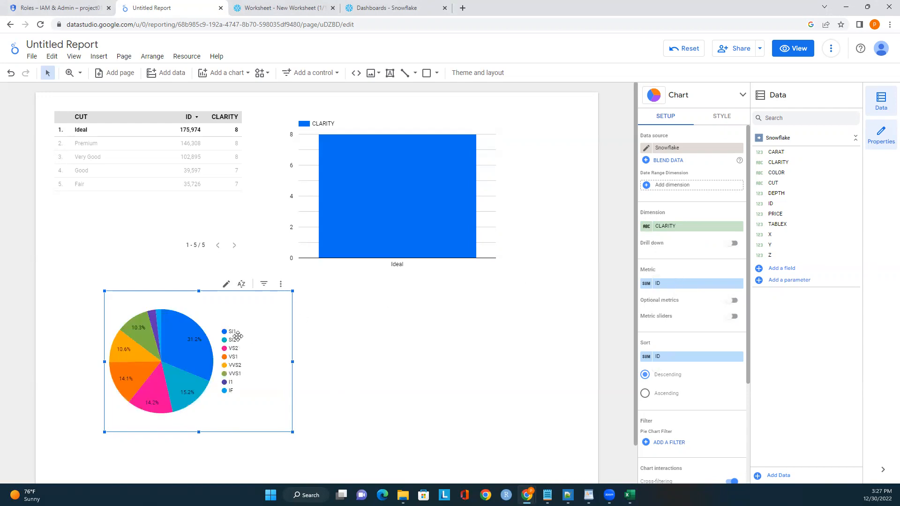
mouse_move(209, 346)
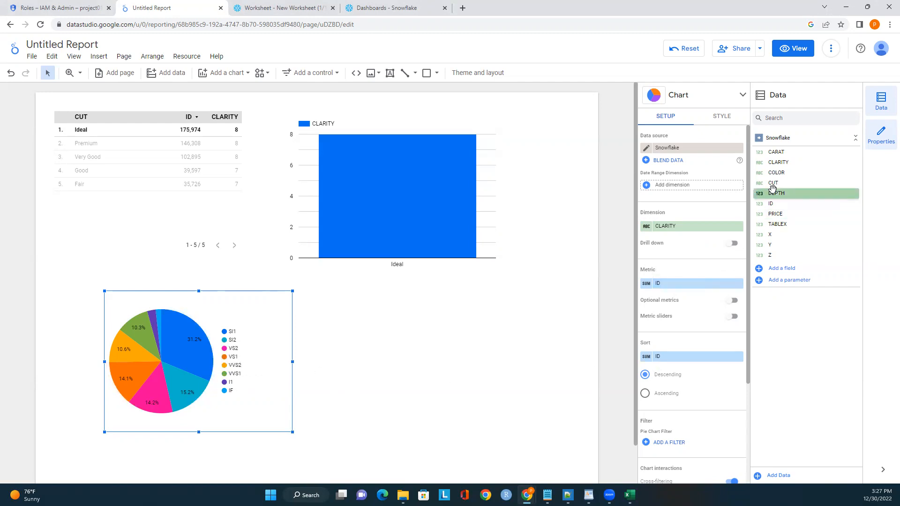
left_click_drag(777, 181, 673, 284)
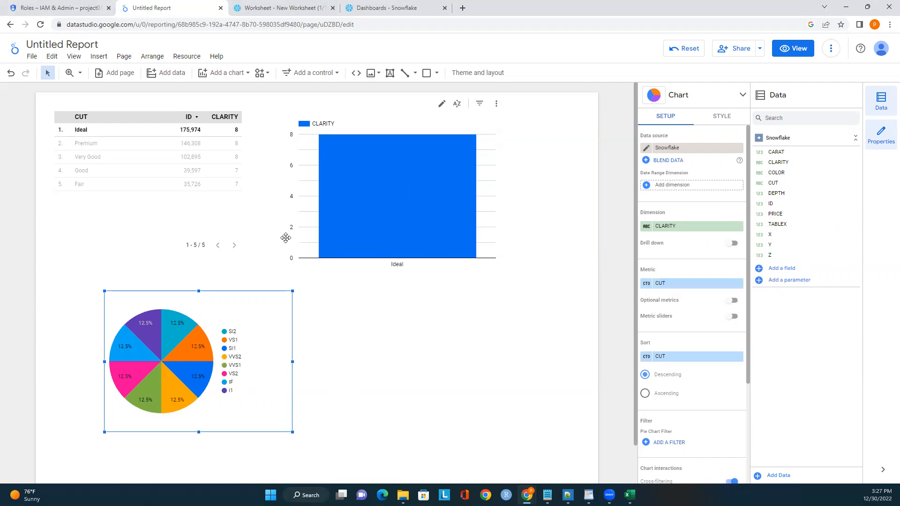
Step: Add an area chart to the right of the pie chart
left_click(213, 77)
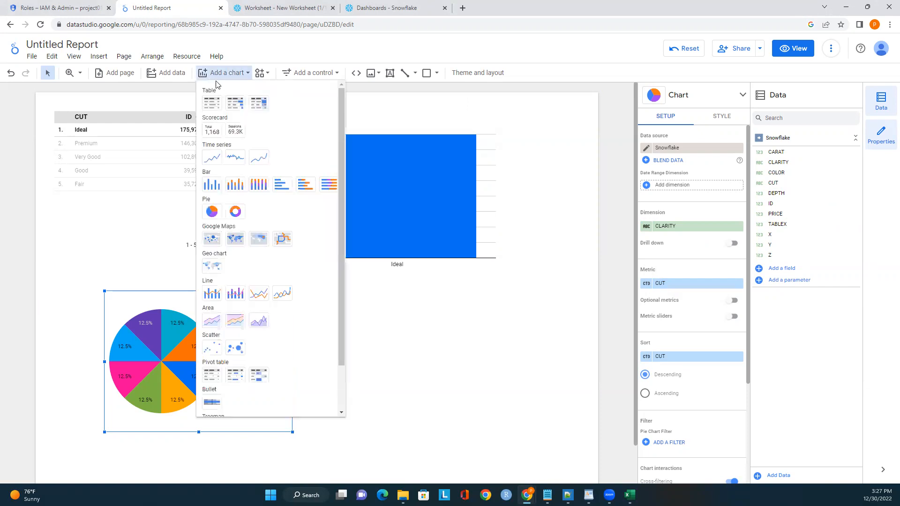
scroll(295, 295, "down", 1)
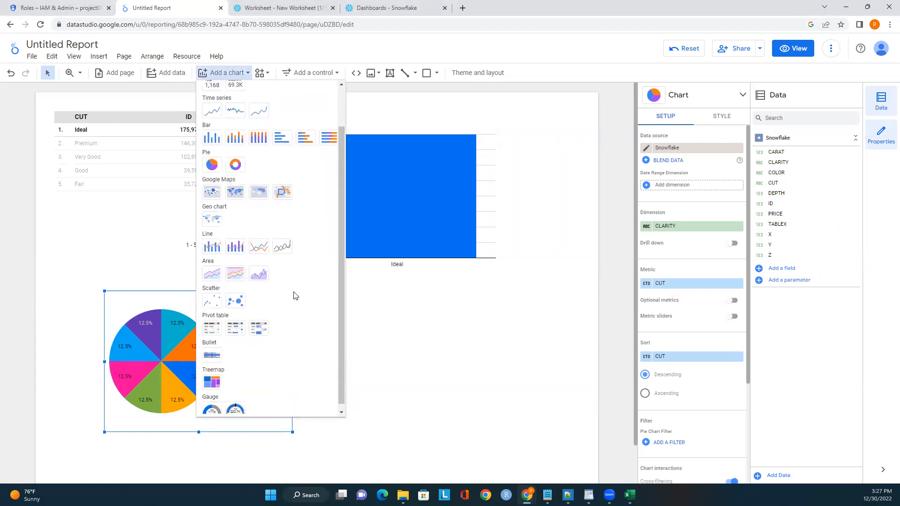
scroll(295, 295, "down", 1)
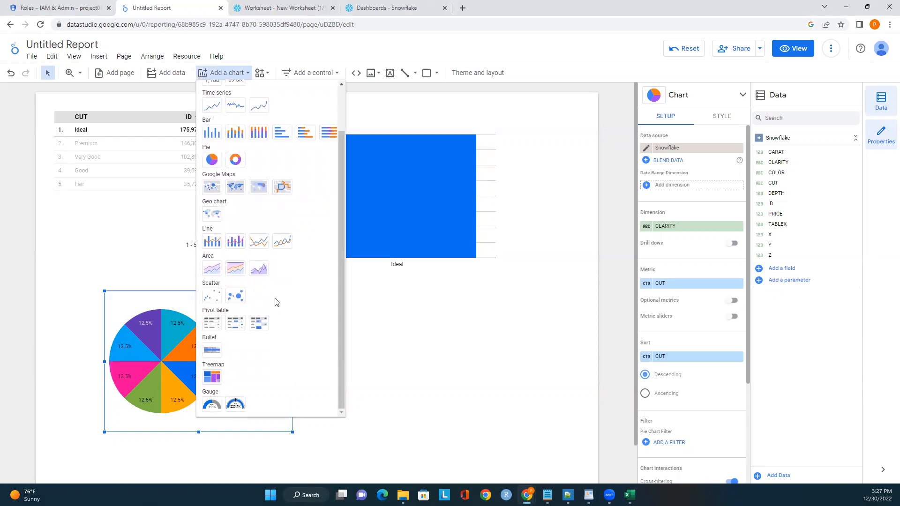
left_click(212, 269)
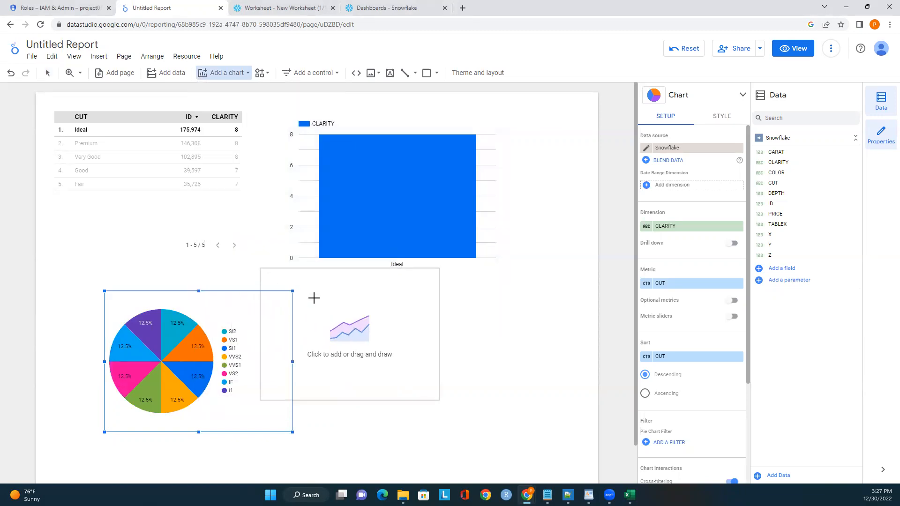
left_click(350, 308)
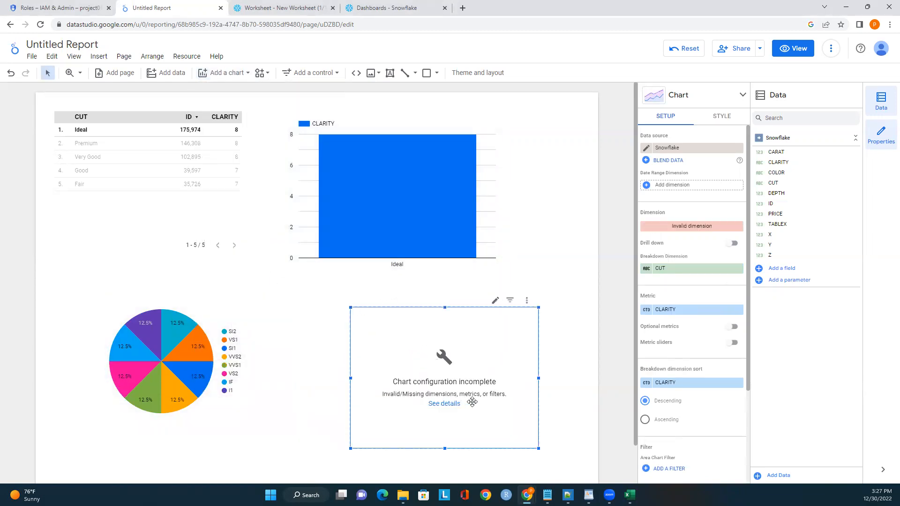
Step: Delete the incomplete area chart beside the pie chart
left_click(689, 269)
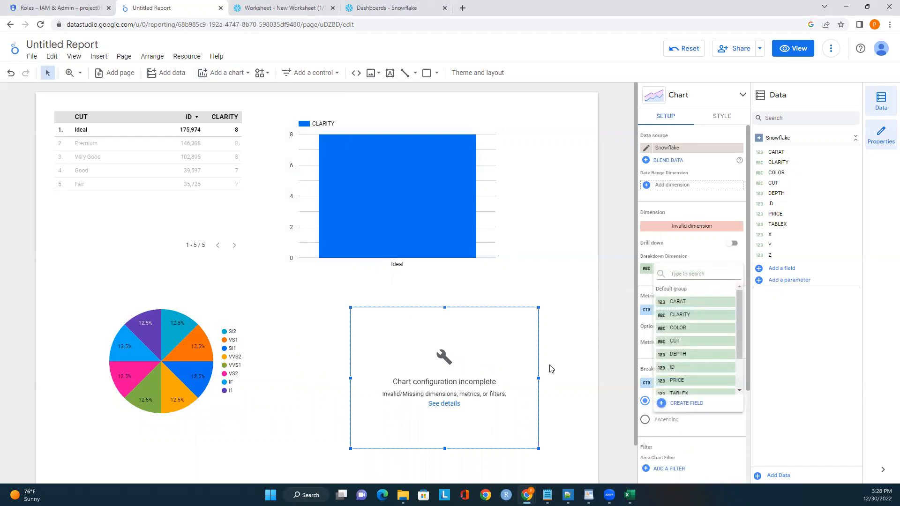
left_click(516, 360)
left_click_drag(756, 219, 682, 311)
right_click(456, 336)
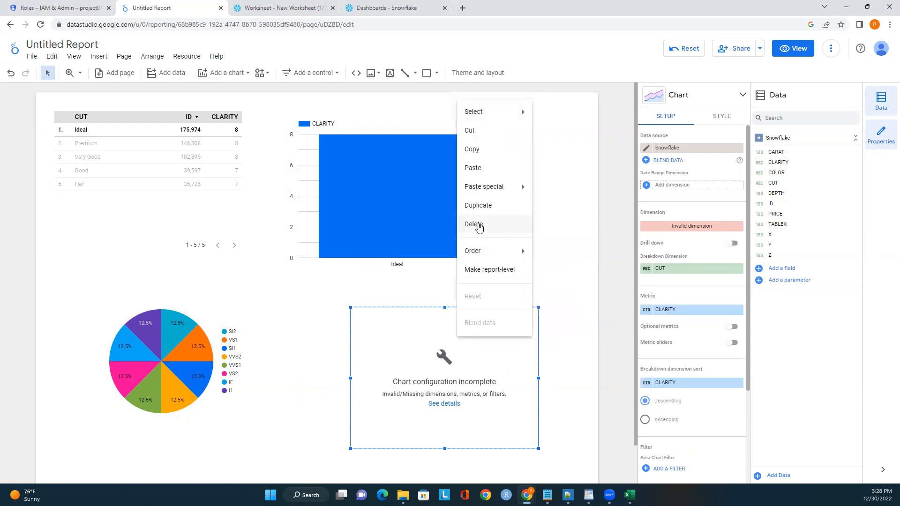
left_click(478, 228)
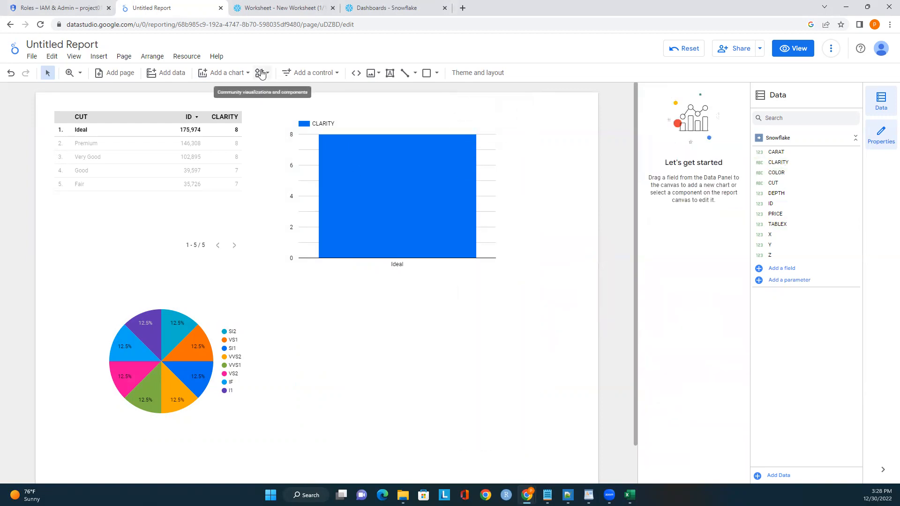
Step: Add a stacked column chart to the right of the pie chart, below the column chart
left_click(224, 72)
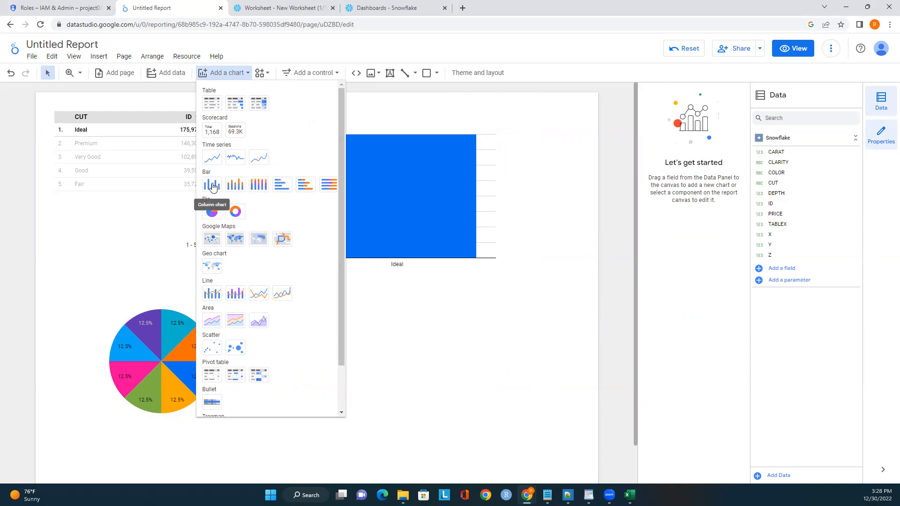
left_click(232, 185)
left_click(313, 292)
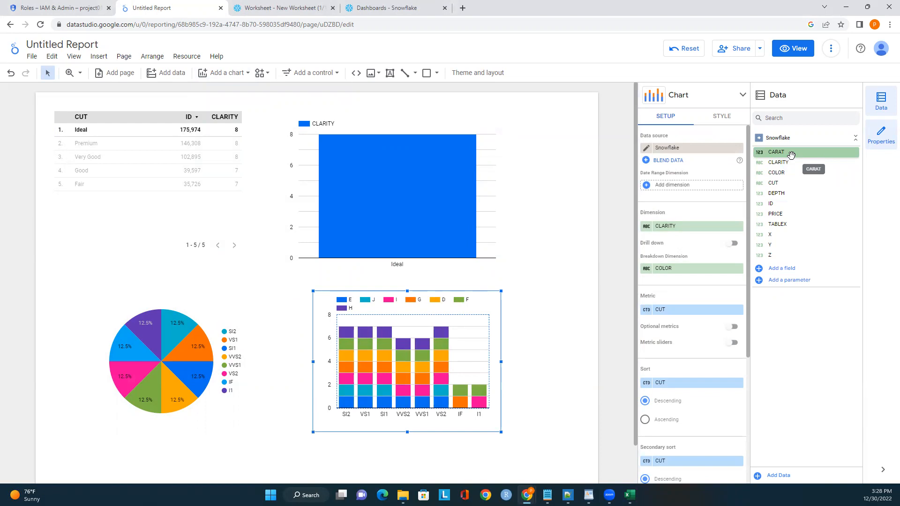
Step: Compare the DIAMOND query results in the Snowflake worksheet with the Looker Studio report's fields and return to the report
left_click(271, 5)
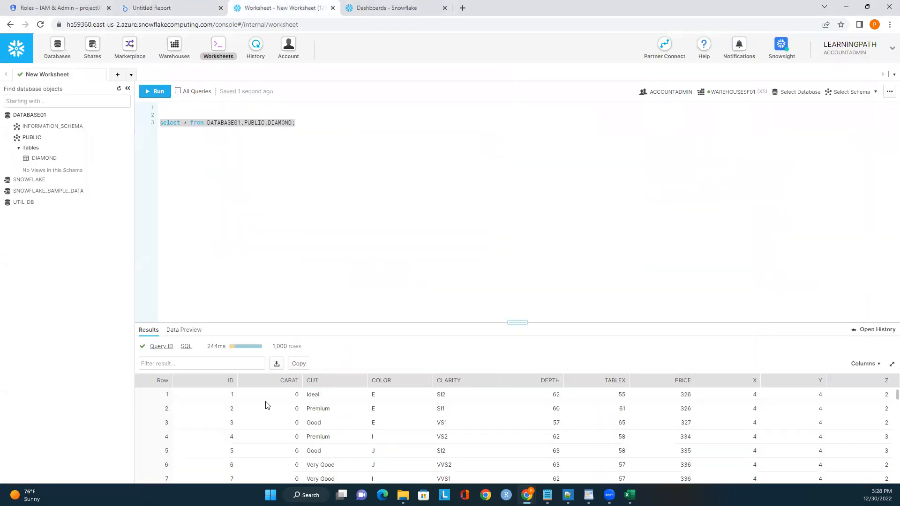
left_click(171, 5)
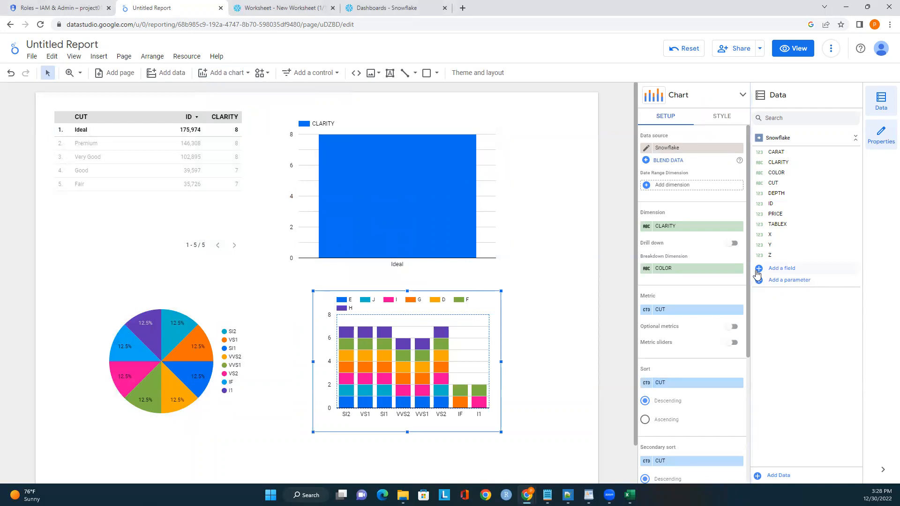
left_click(758, 271)
left_click(859, 251)
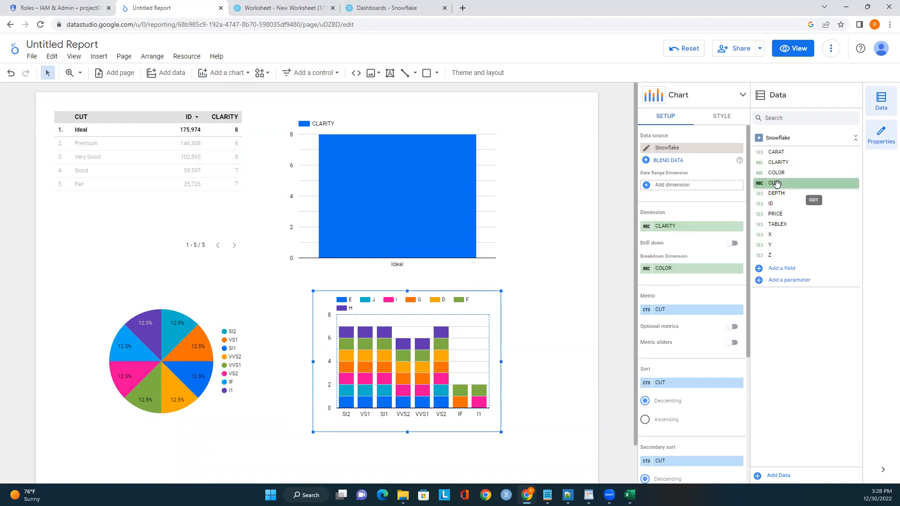
left_click(285, 7)
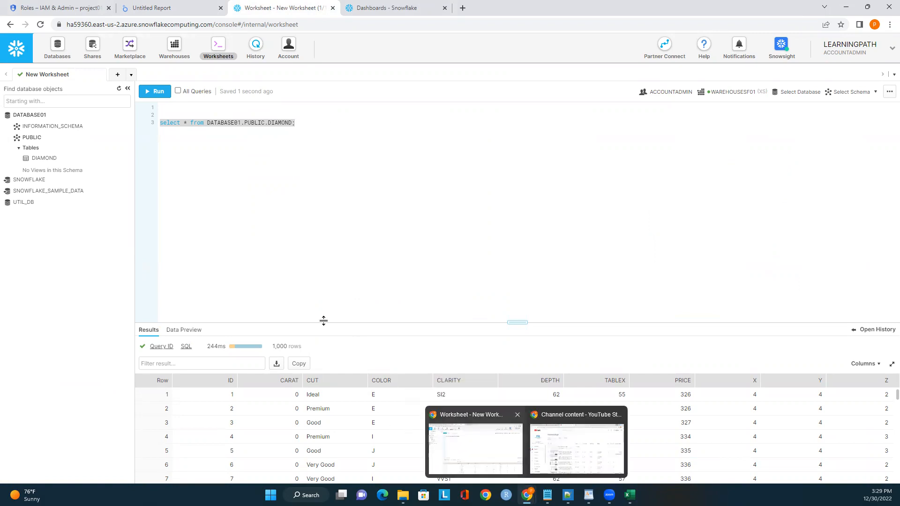
left_click(155, 8)
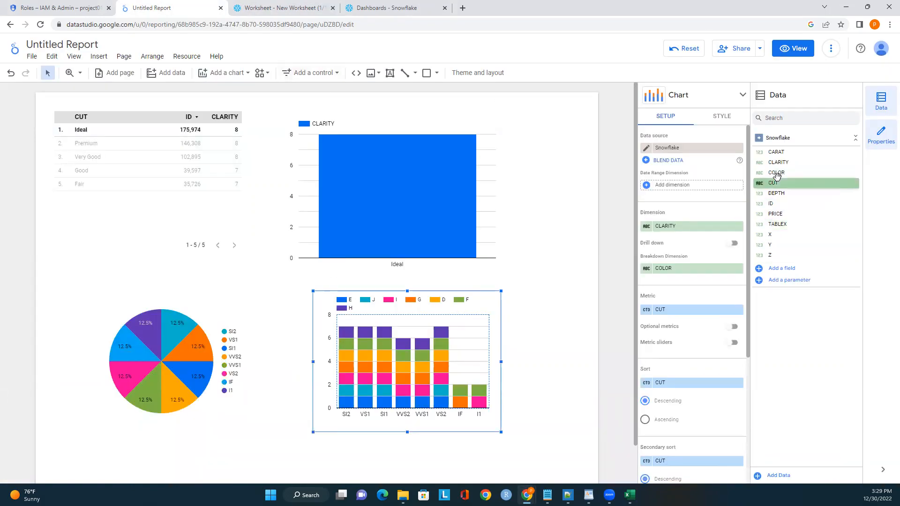
Step: Set the stacked column chart's dimension to COLOR, its breakdown dimension to CLARITY and its metric to CUT
left_click_drag(780, 175, 679, 231)
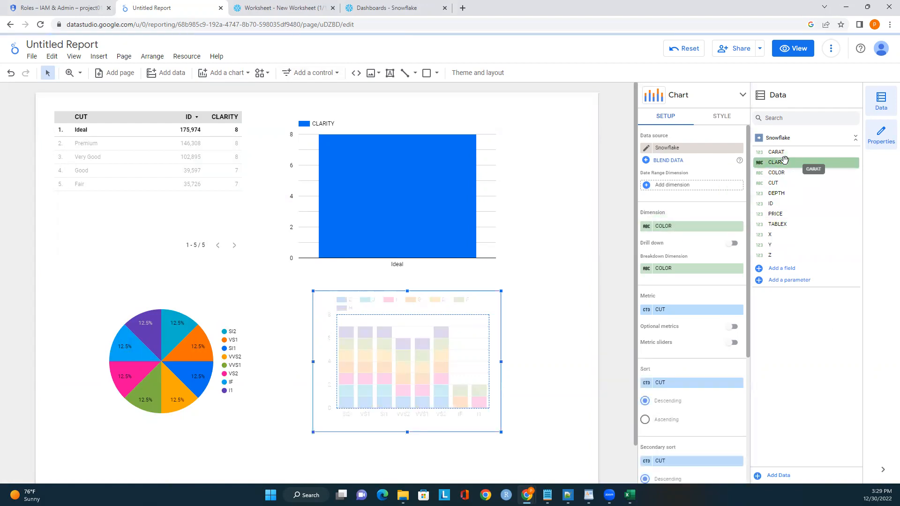
left_click_drag(785, 164, 685, 269)
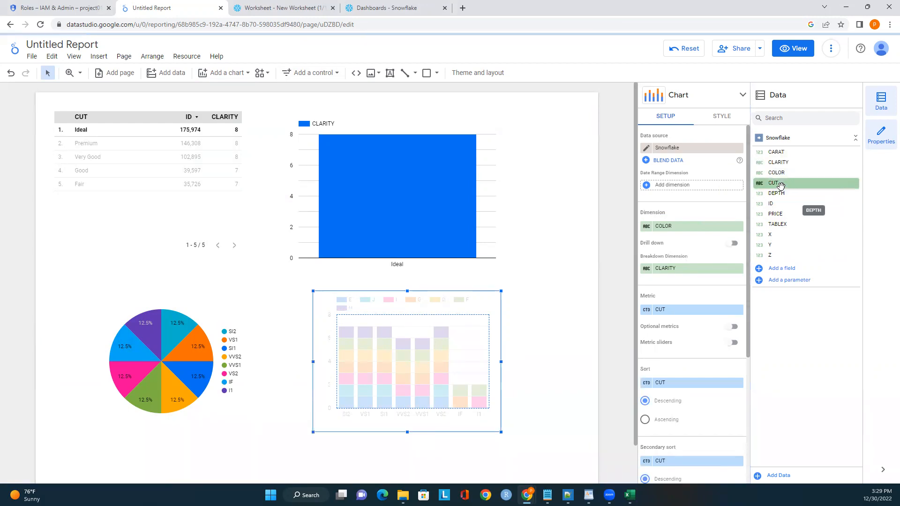
left_click_drag(797, 183, 679, 316)
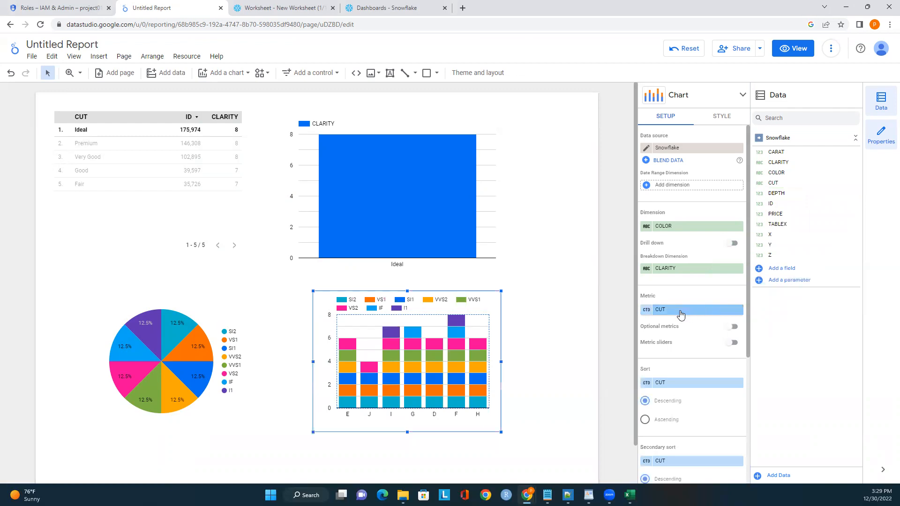
right_click(679, 312)
left_click(825, 343)
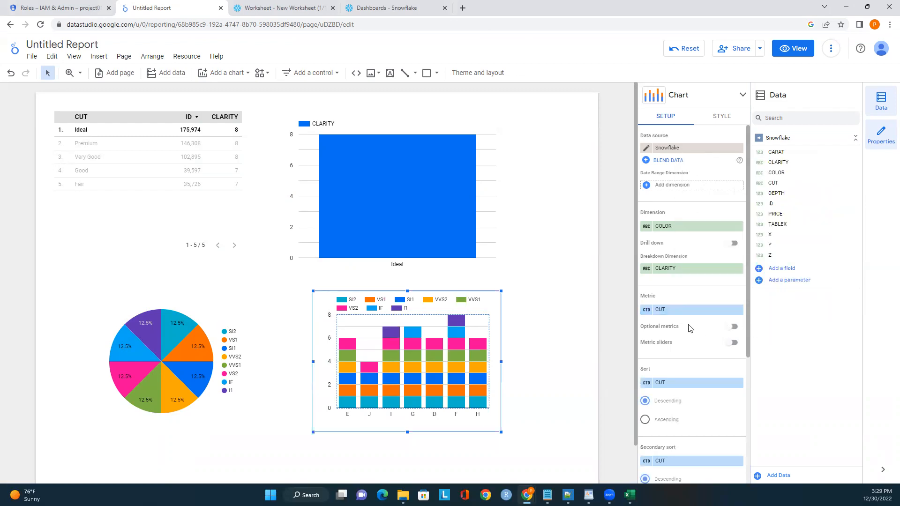
left_click_drag(680, 311, 788, 172)
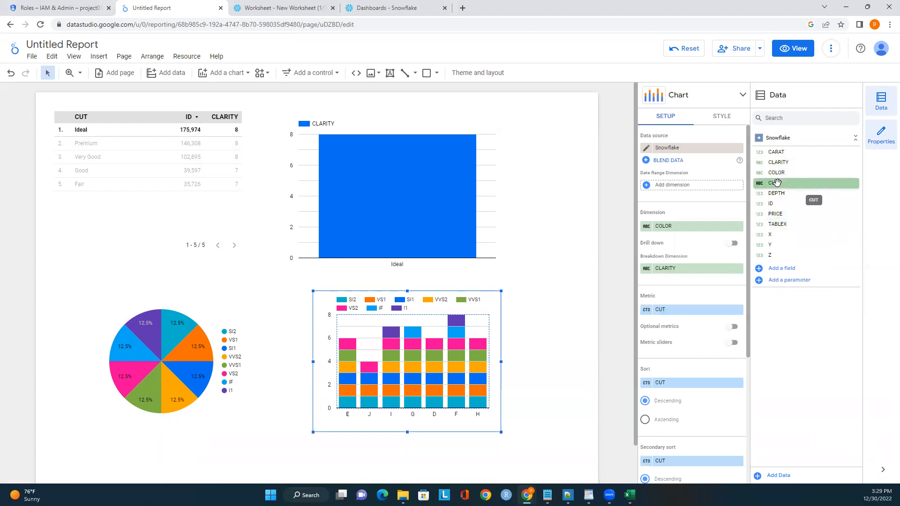
left_click_drag(774, 152, 716, 320)
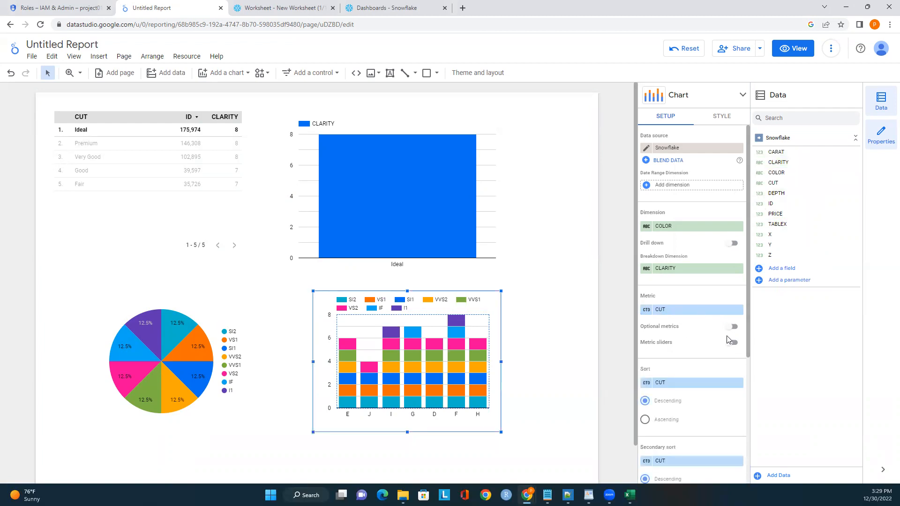
Step: Deselect the stacked column chart and download the report as a PDF with all optional download settings left off
left_click(563, 330)
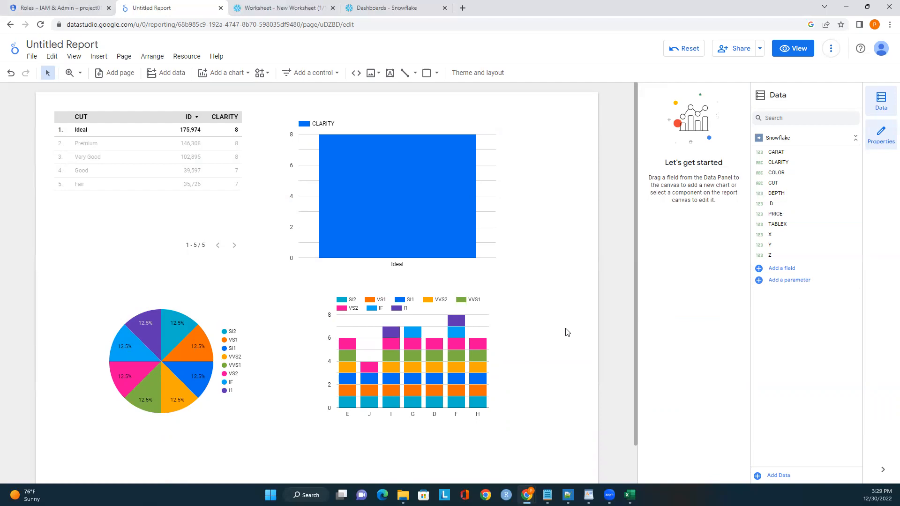
left_click(760, 49)
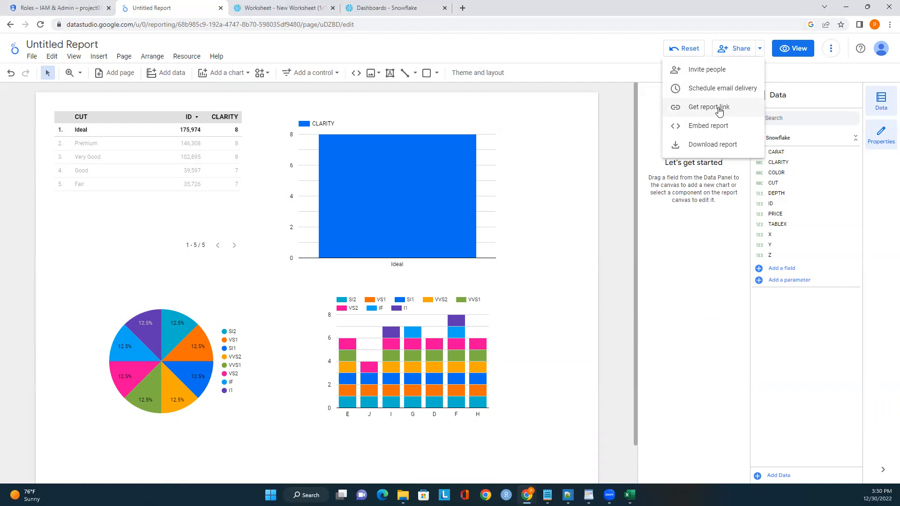
left_click(710, 146)
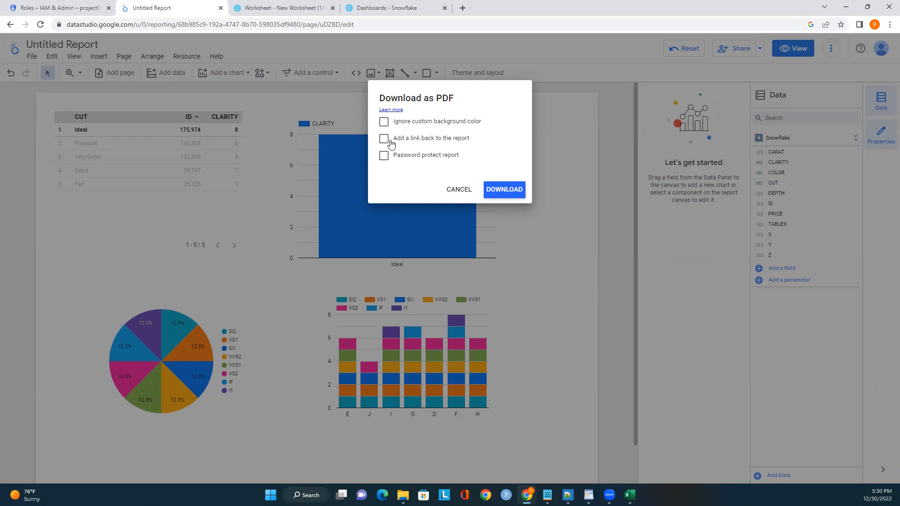
left_click(505, 189)
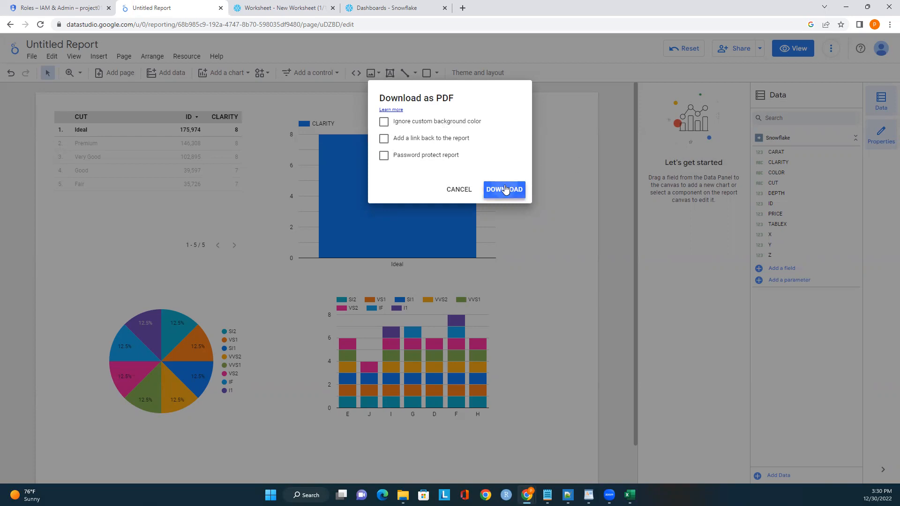